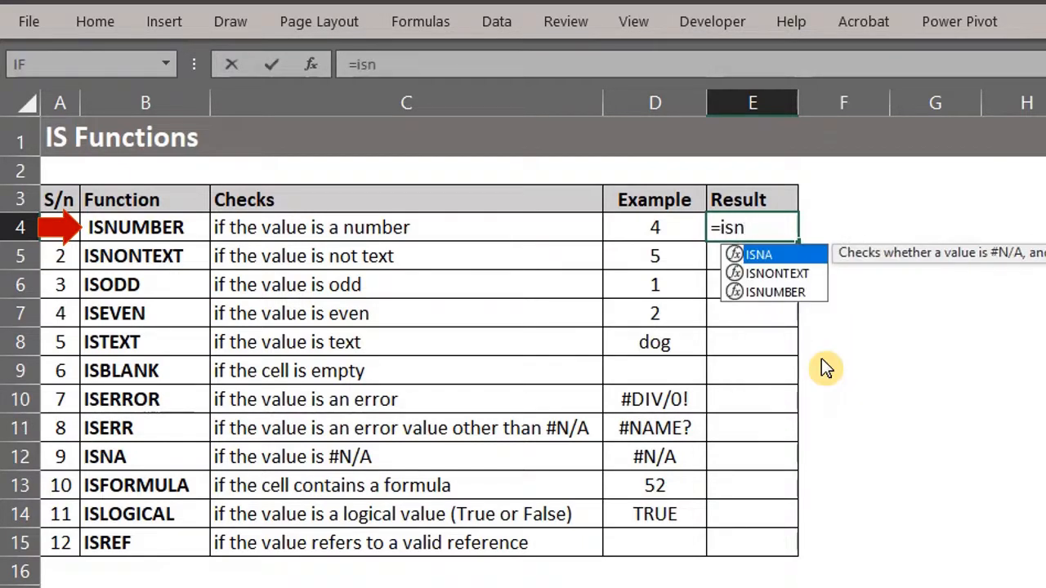
- Complete the formula =ISNUMBER(D4) in the Result cell E4
key(Down)
key(Down)
key(Tab)
key(Left)
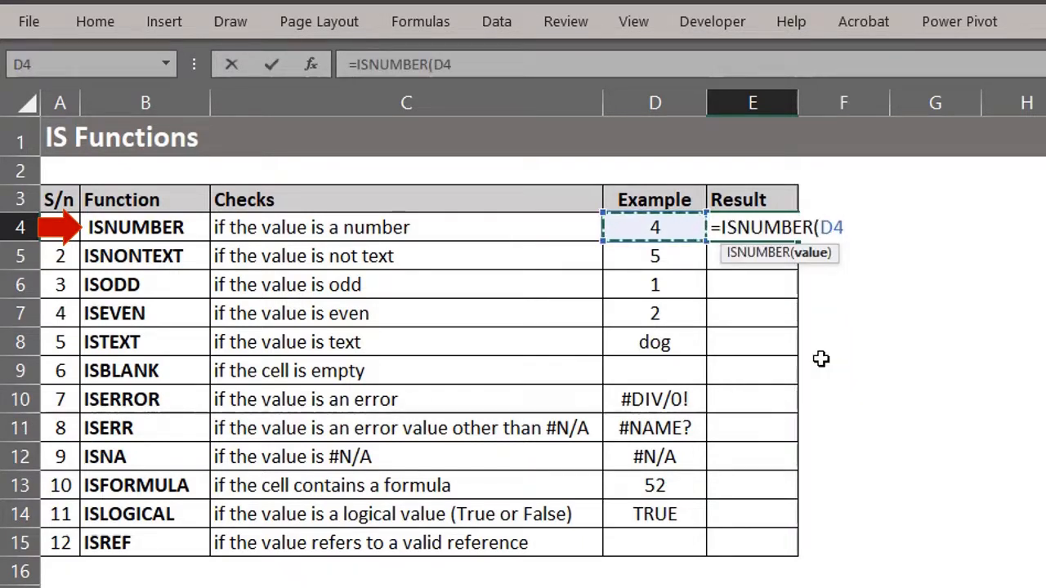
text())
key(Return)
- Test the ISNUMBER formula by changing the example in D4 to dog, and undo the change
key(Up)
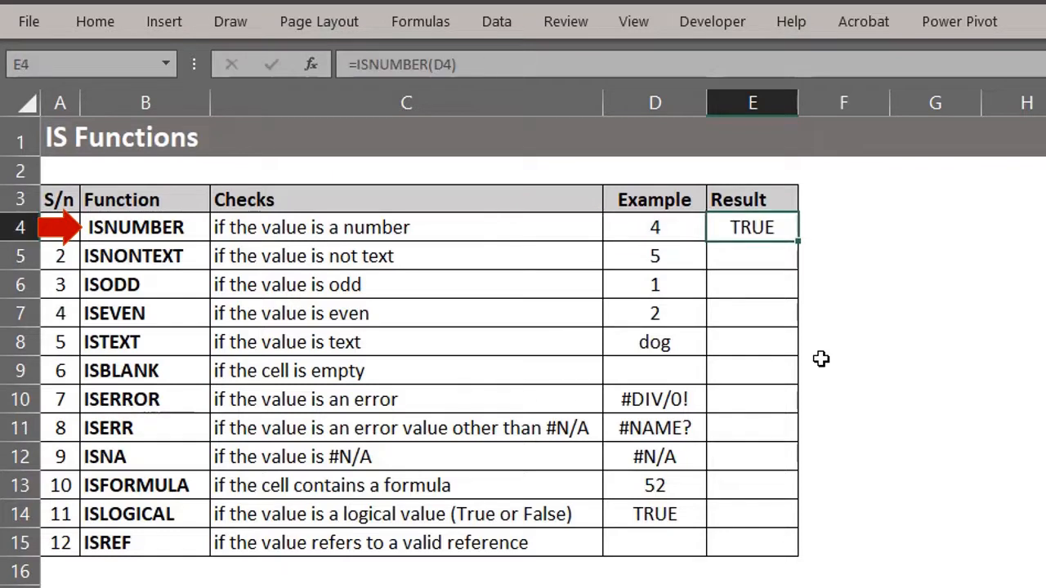
key(Left)
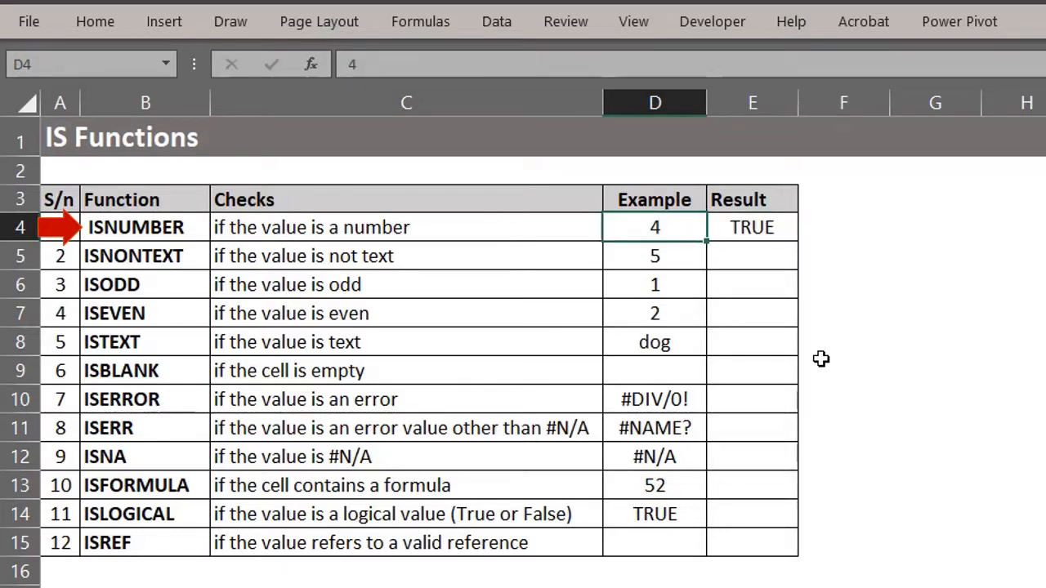
text(dog)
key(Tab)
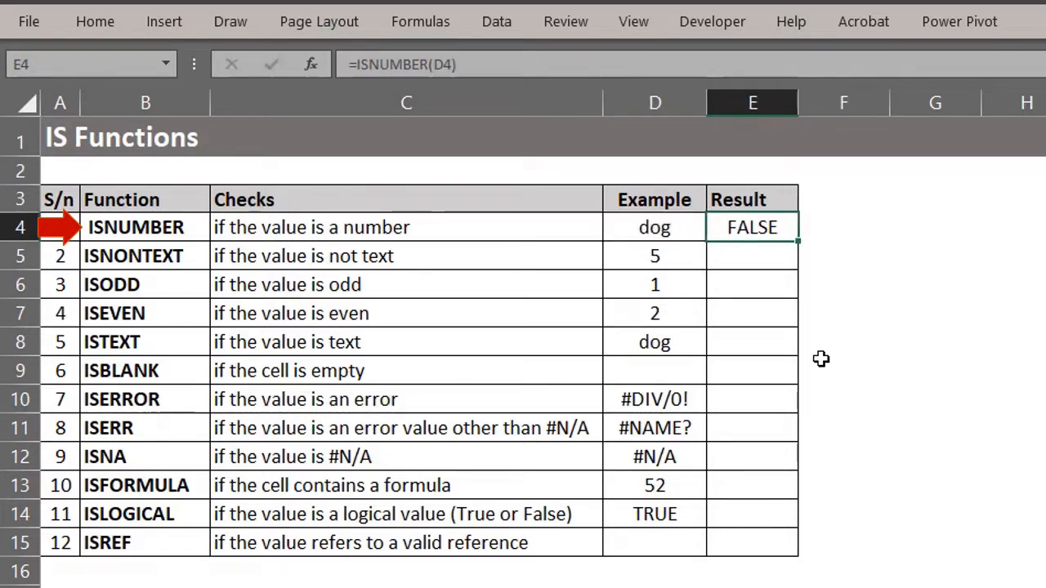
key(ctrl+z)
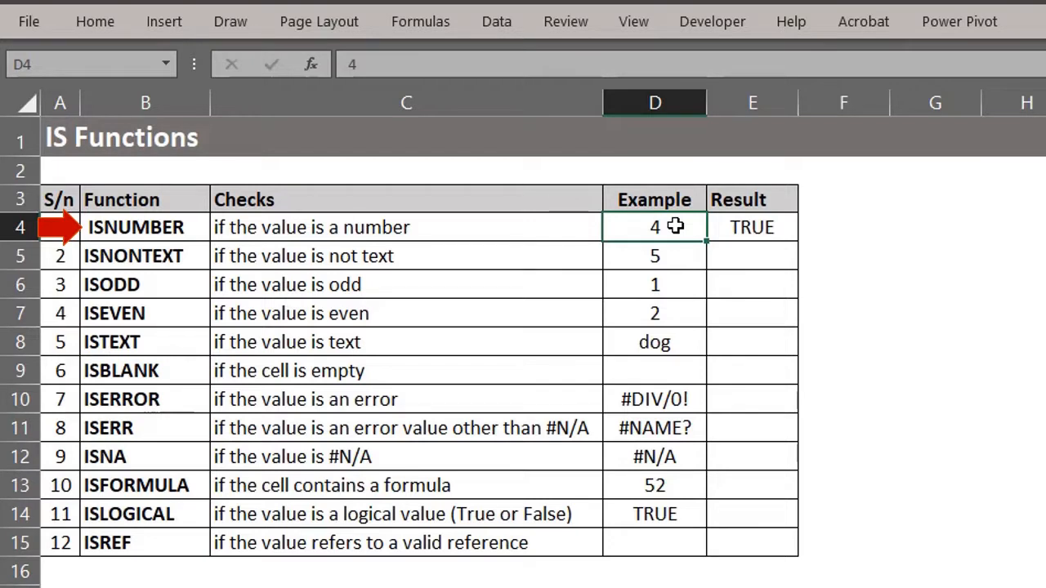
- Create a formula-based conditional formatting rule for D4:D15 with the formula =ISNUMBER(D4)
drag(675, 228, 682, 540)
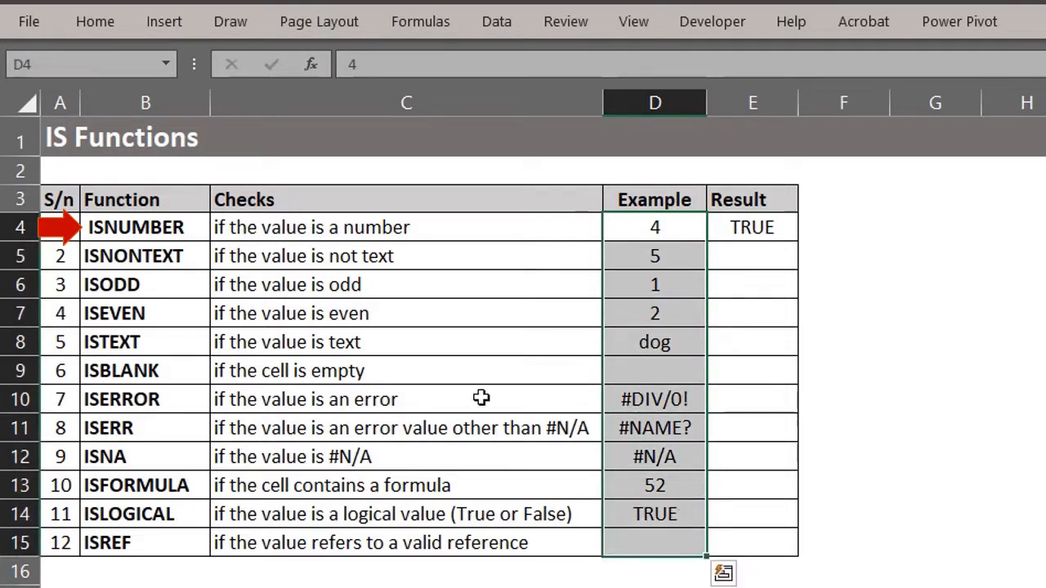
click(103, 31)
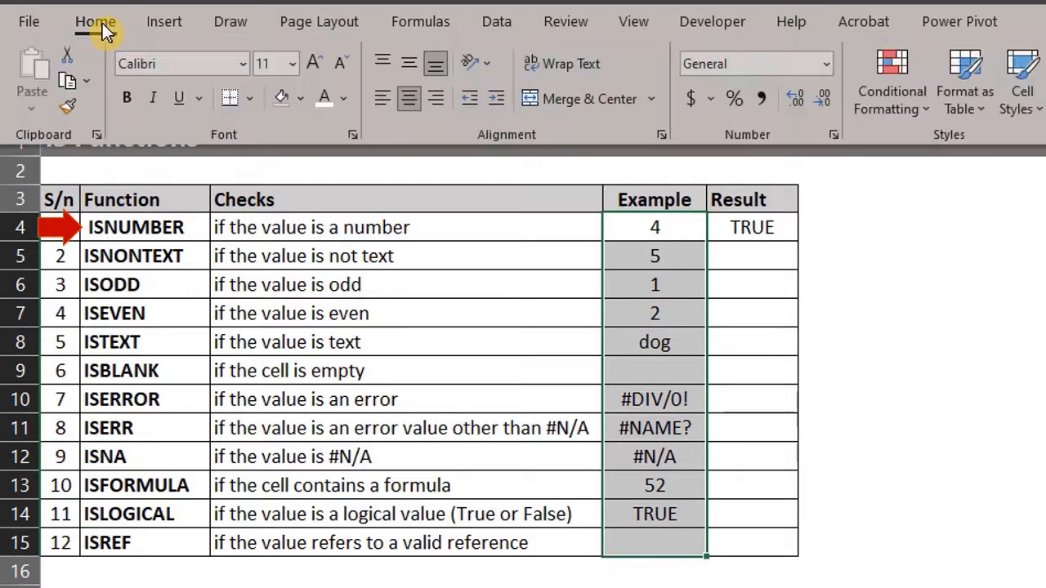
click(884, 101)
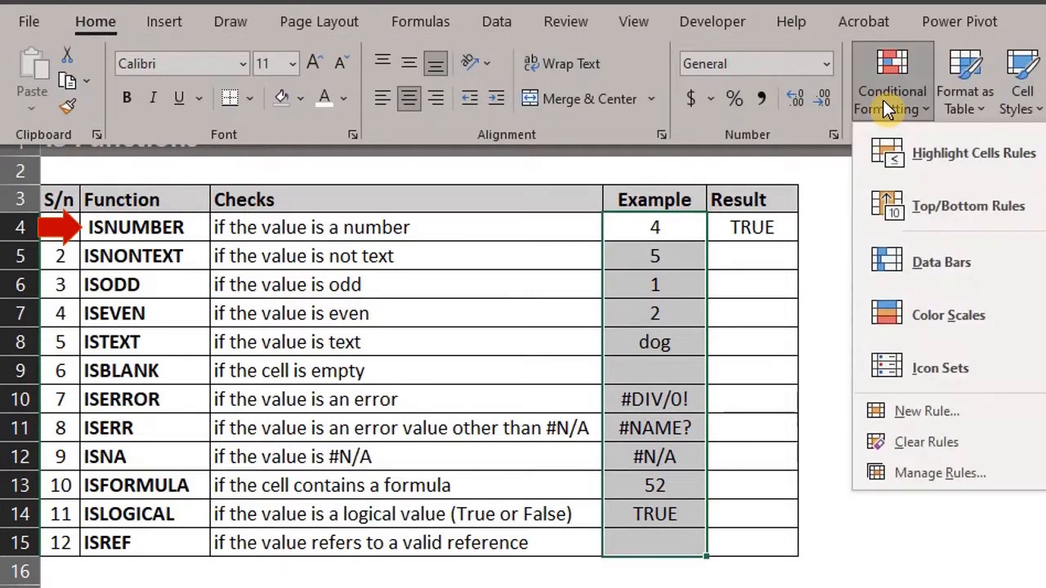
click(956, 417)
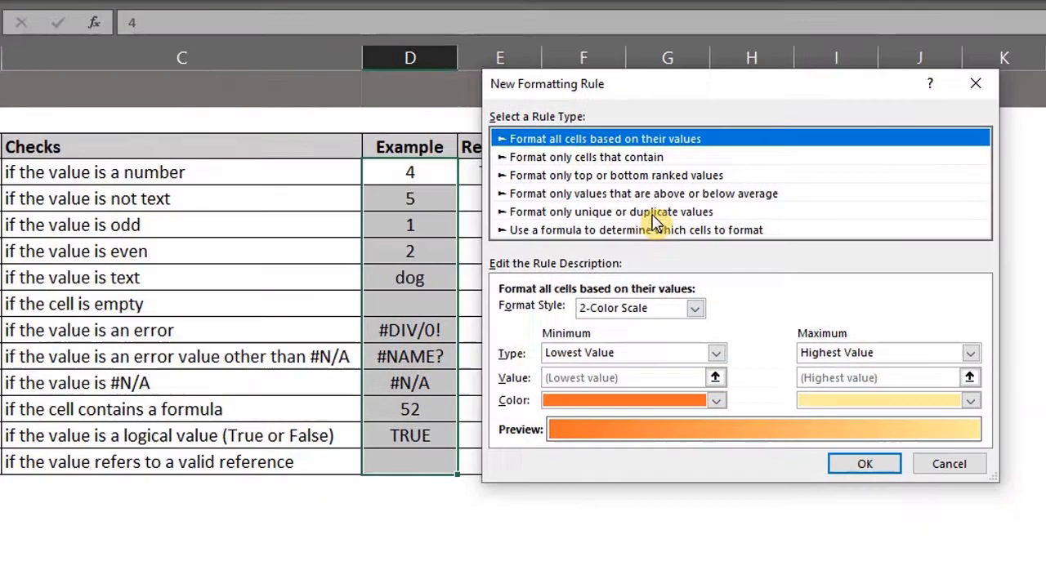
click(651, 232)
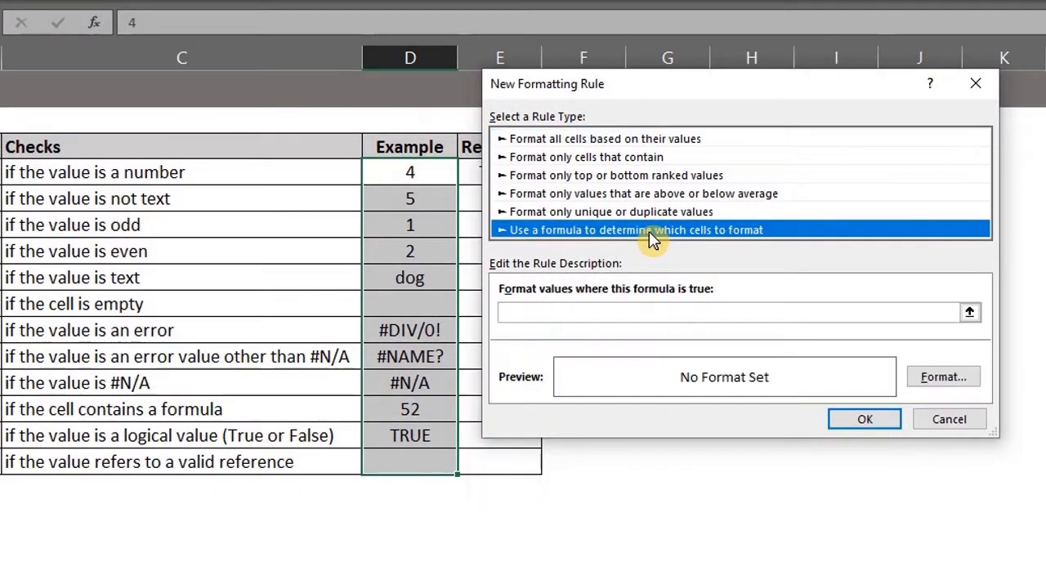
click(644, 313)
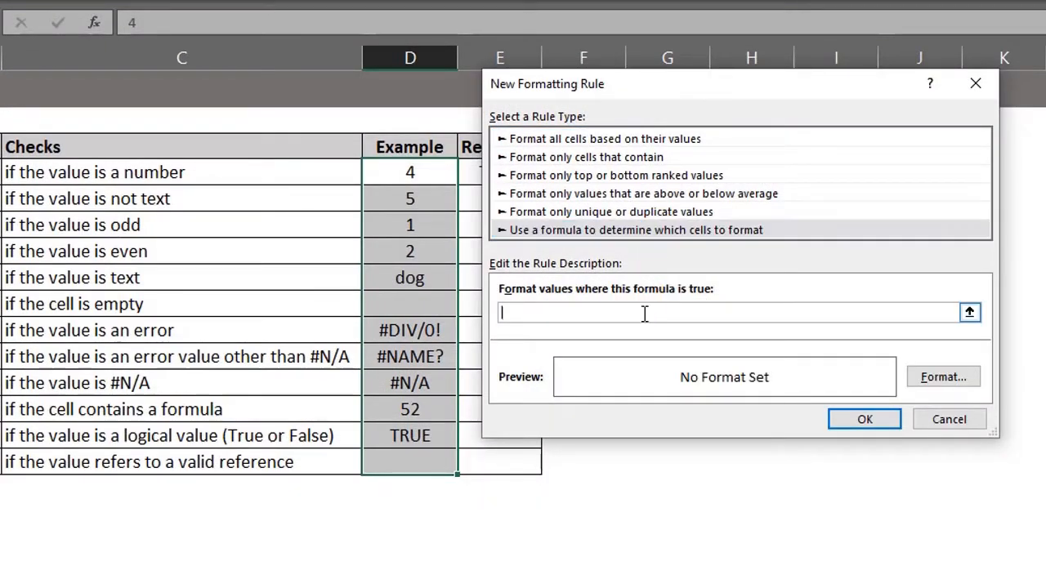
text(=ISNUMBER)
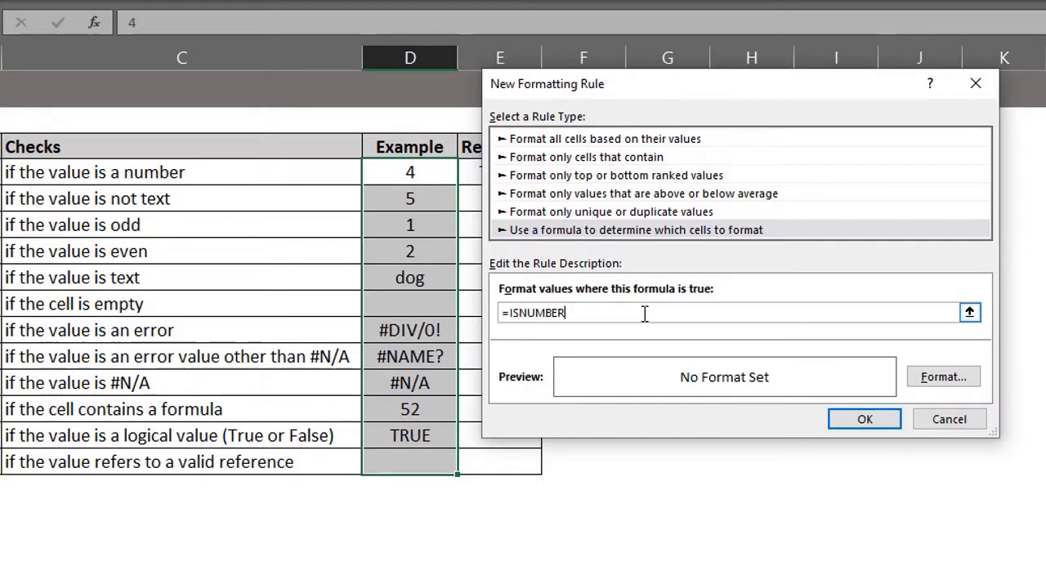
text((D4))
- Give the ISNUMBER formatting rule a yellow fill and apply it to the example cells
click(941, 378)
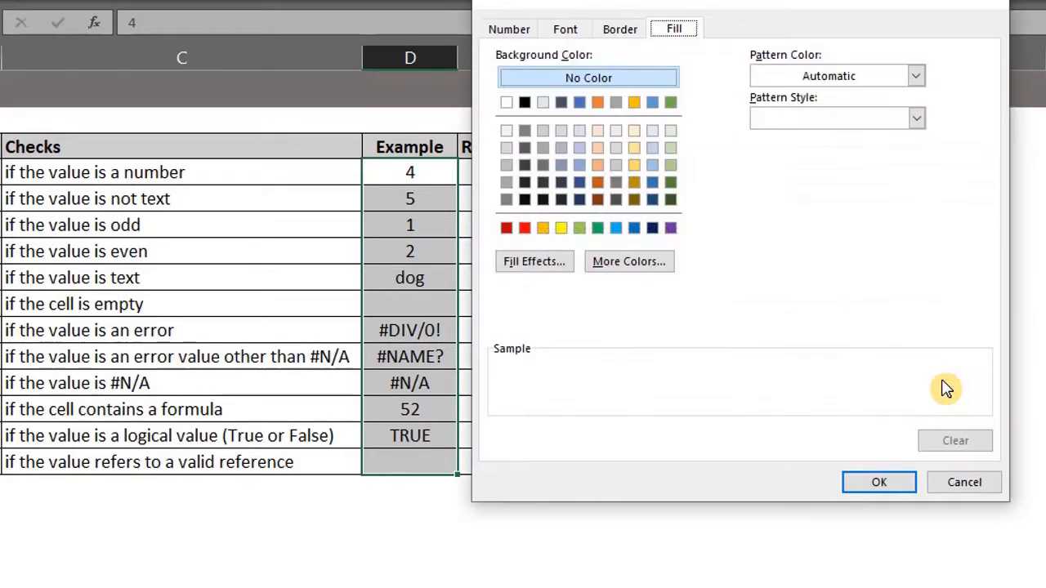
click(562, 231)
click(872, 484)
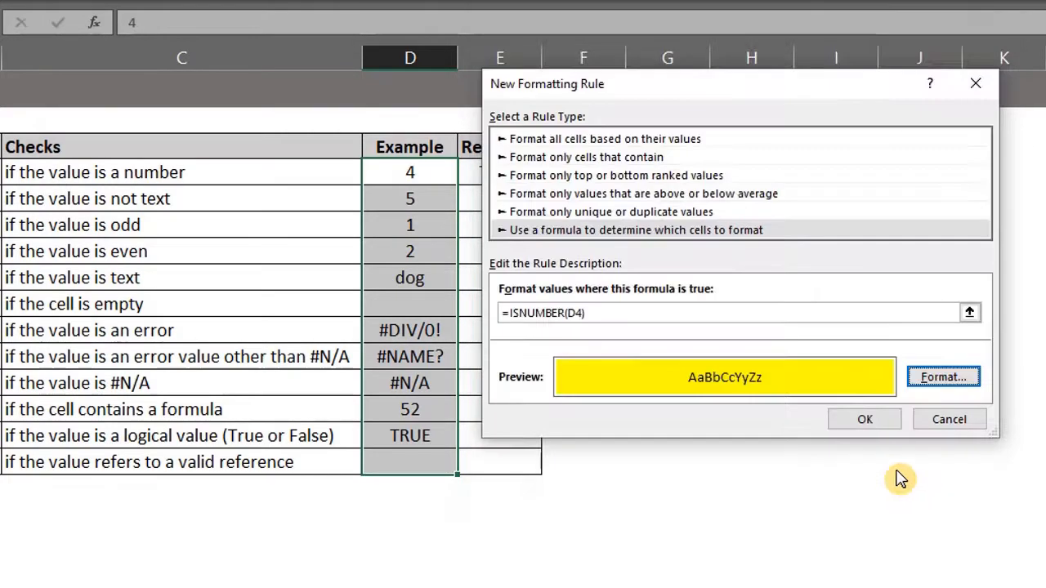
click(868, 420)
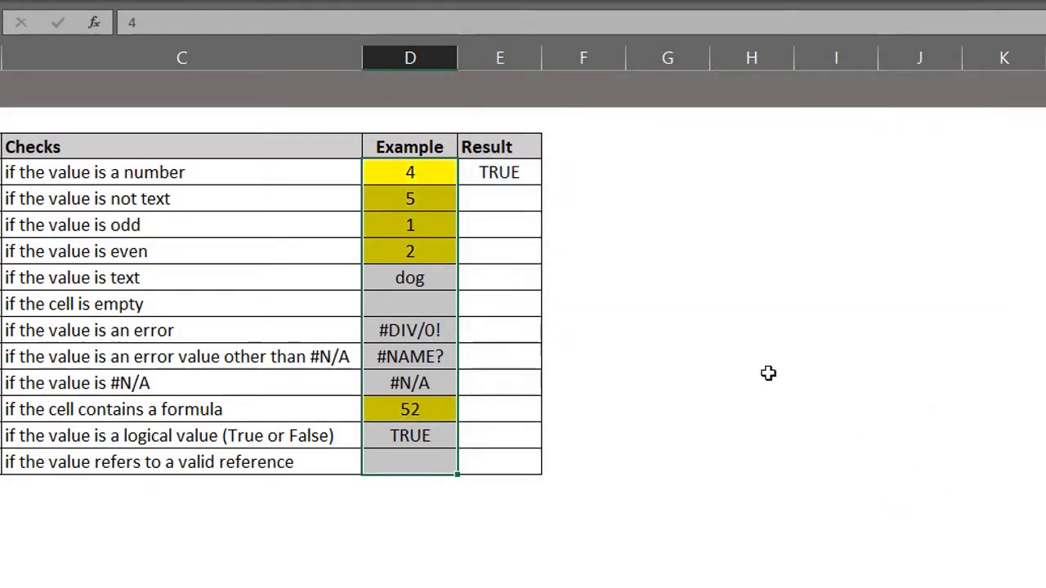
- Undo the conditional formatting on the Example column
click(561, 309)
key(ctrl+z)
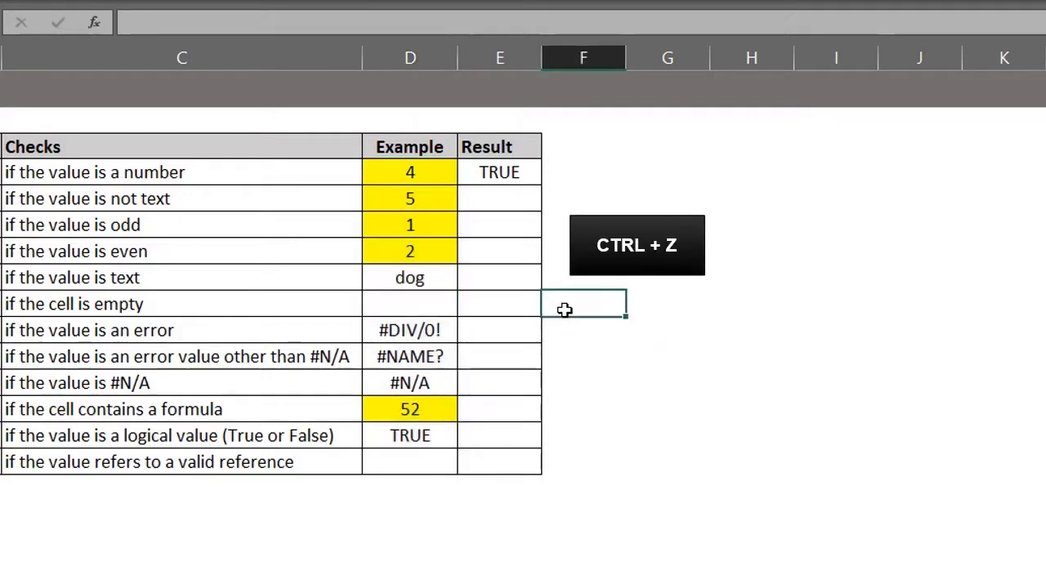
key(ctrl+z)
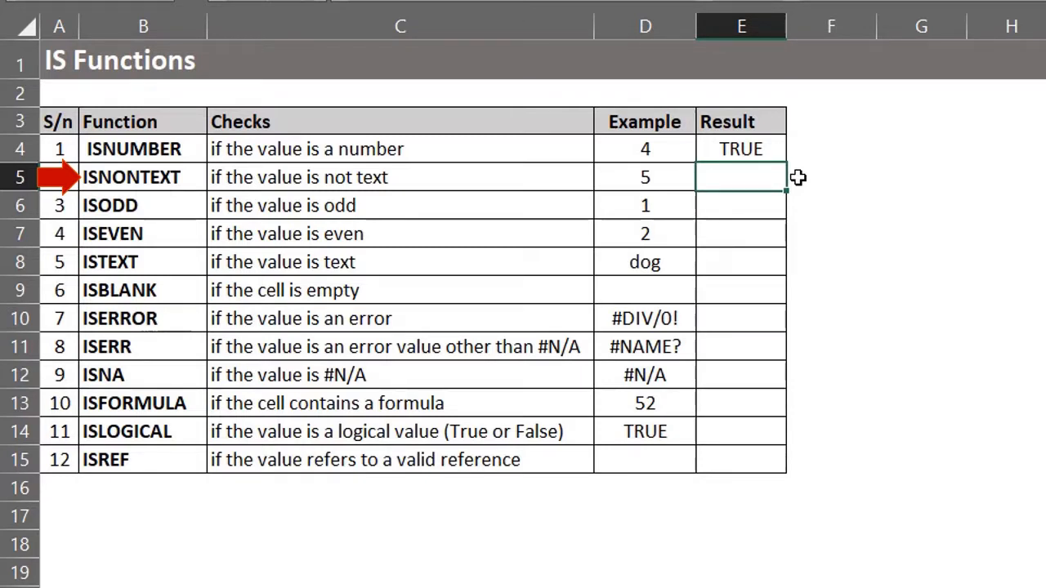
- Enter the formula =ISNONTEXT(D5) in the Result cell E5
text(=isno)
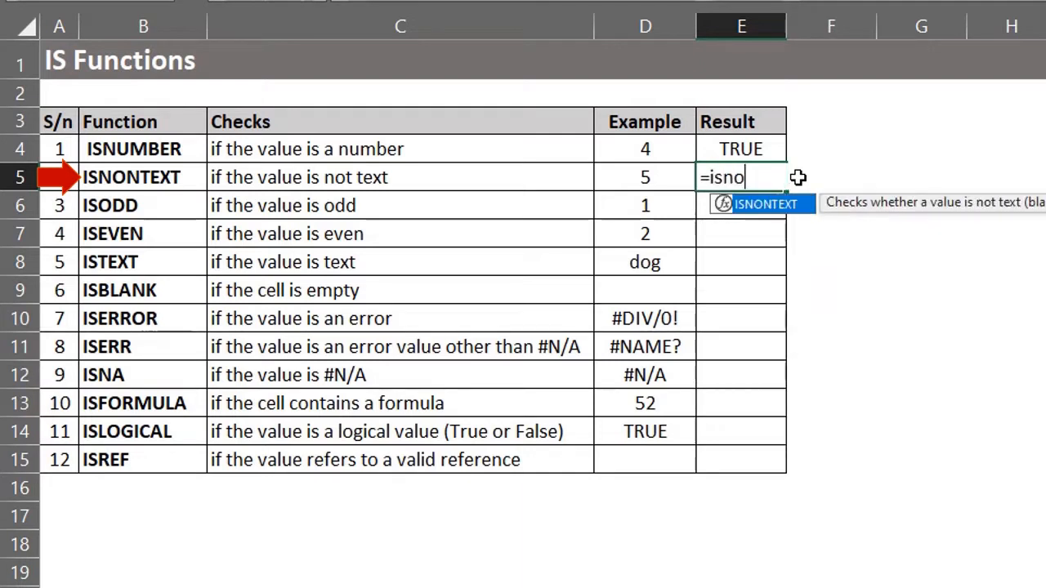
key(Tab)
key(Left)
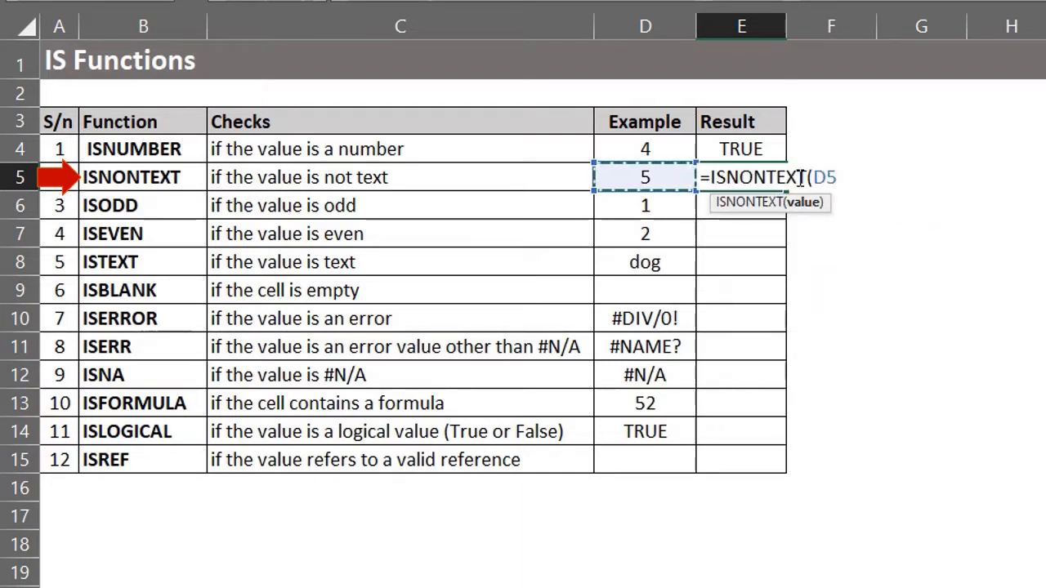
text())
key(Return)
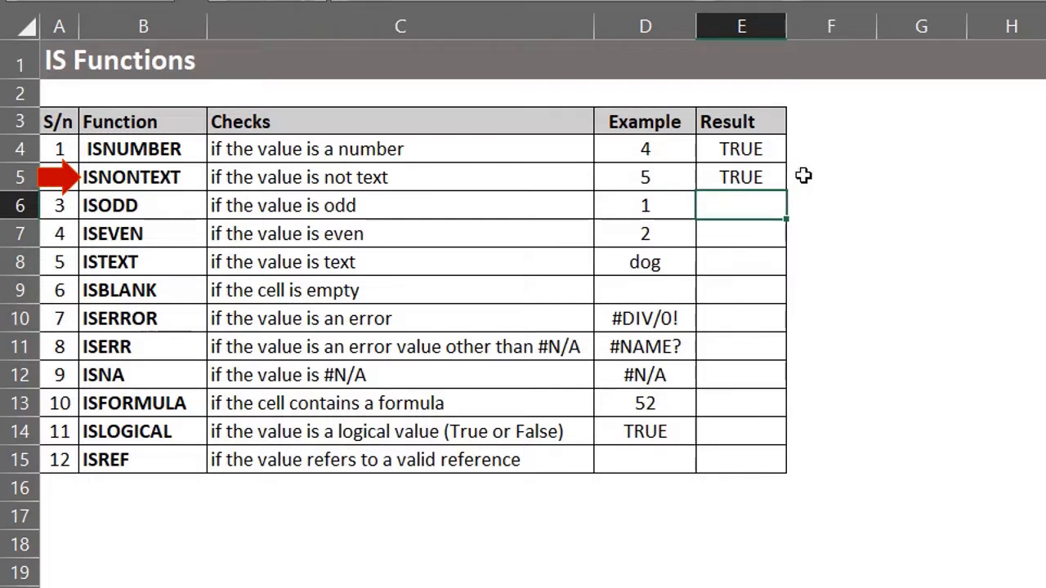
- Test the ISNONTEXT formula by setting D5 to dog and by clearing it, undoing each change
key(Up)
key(Left)
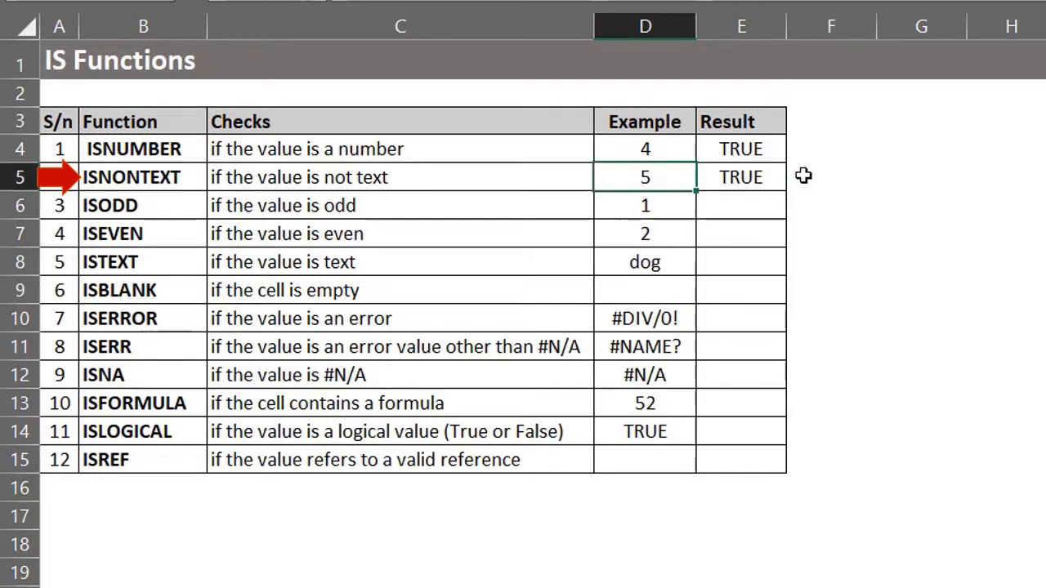
text(dog)
key(Return)
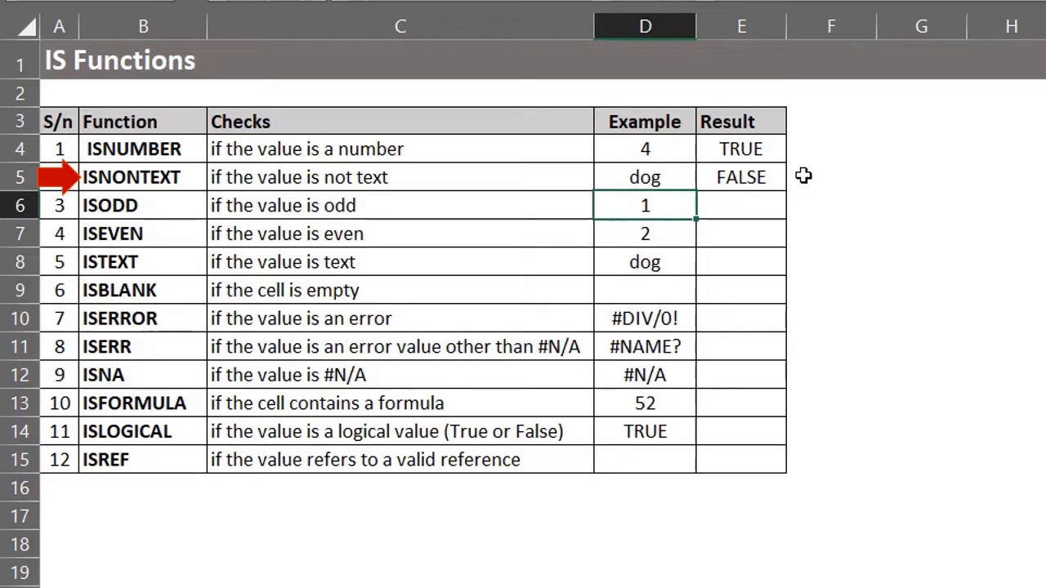
key(ctrl+z)
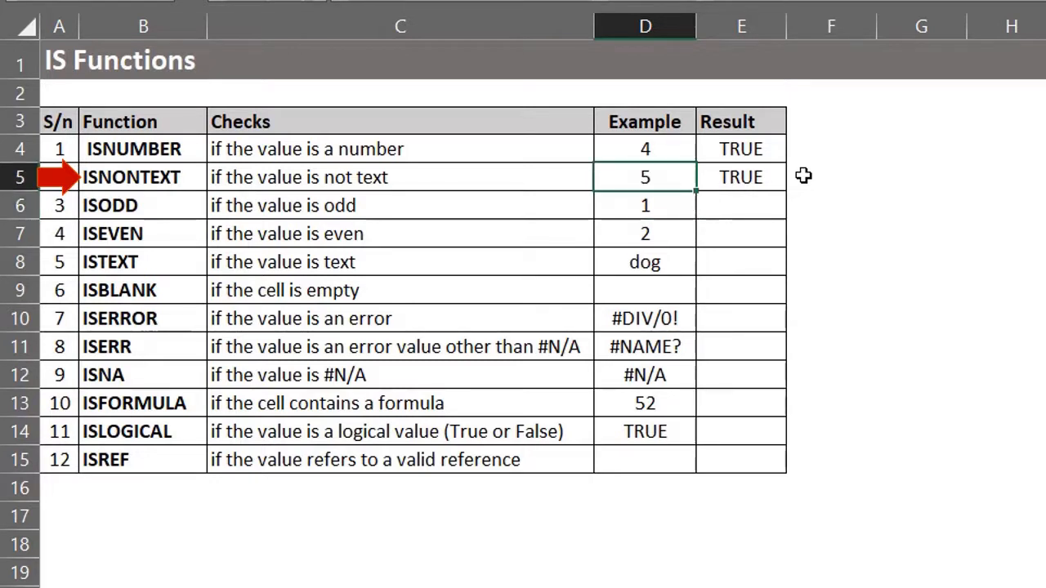
key(Delete)
key(ctrl+z)
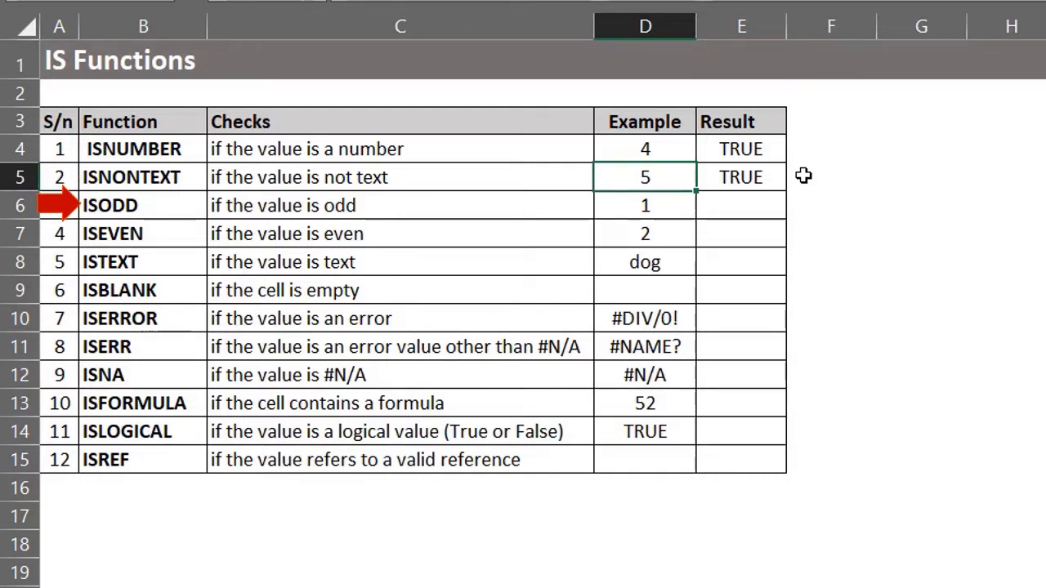
- Enter the formula =ISODD(D6) in the Result cell E6
key(Down)
key(Right)
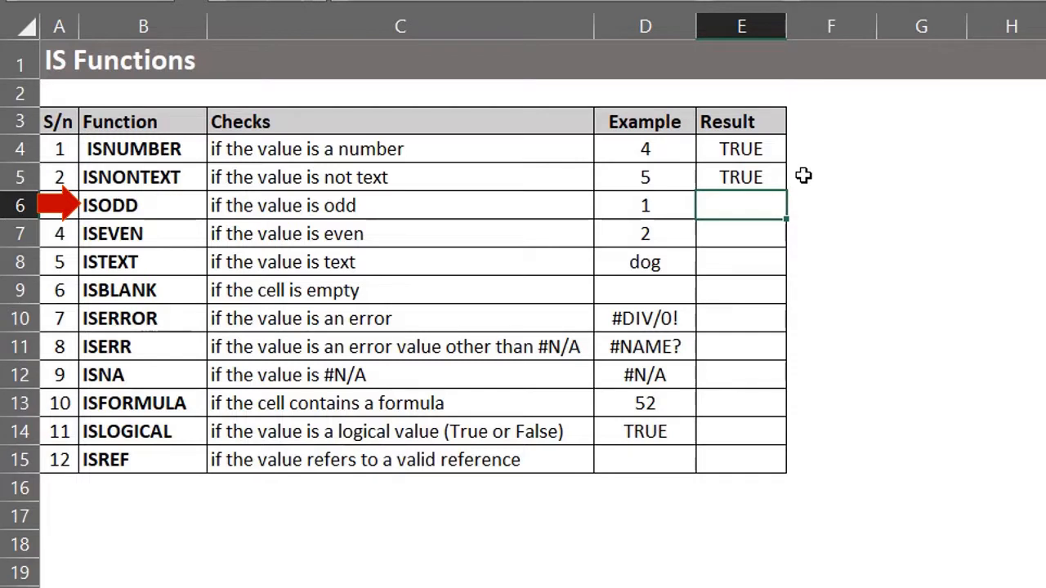
text(=iso)
key(Tab)
key(Left)
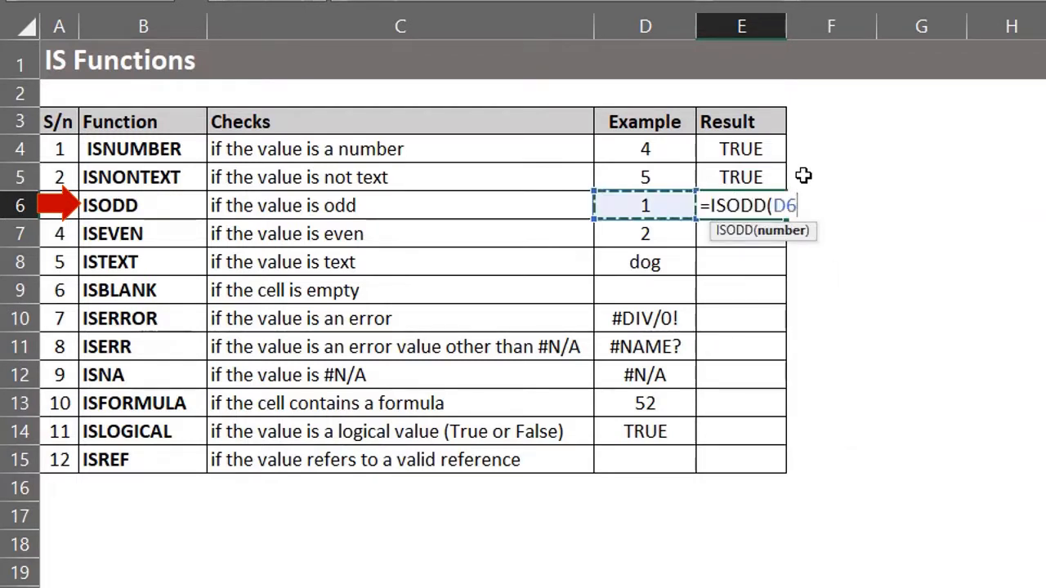
text())
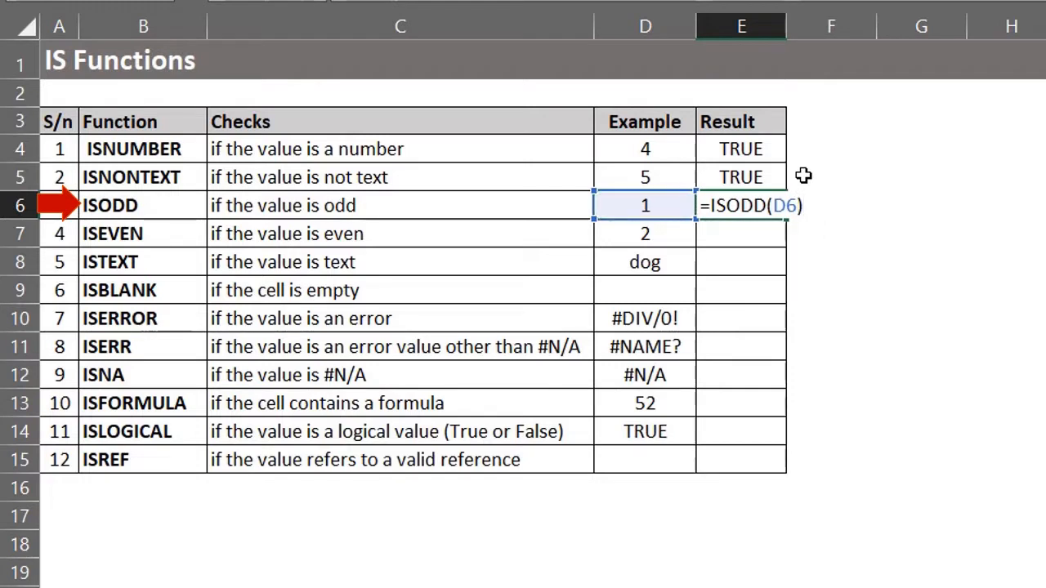
key(Return)
- Test the ISODD formula by setting D6 to 4 and to dog, undoing each change
key(Up)
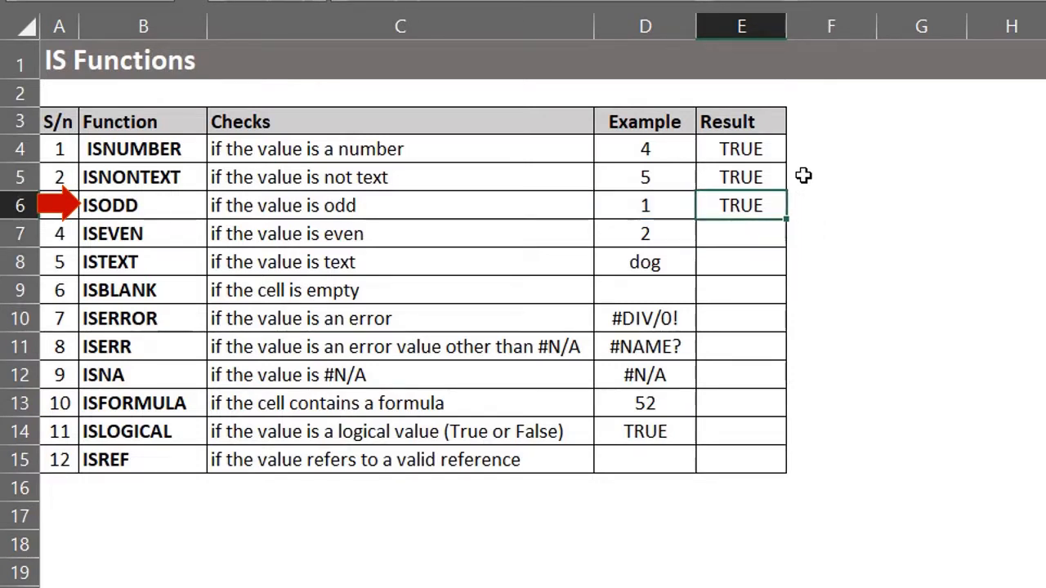
key(Left)
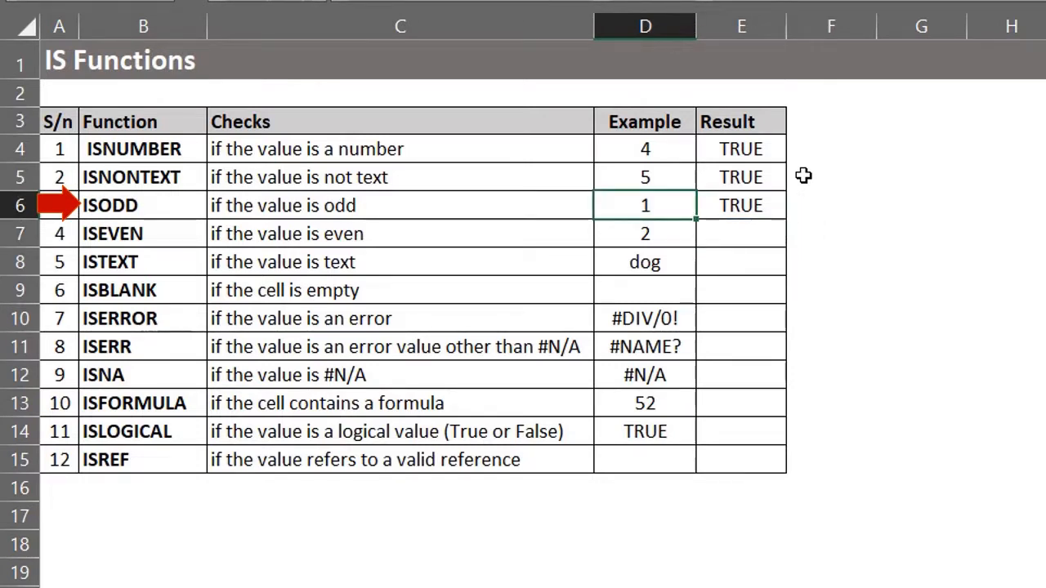
text(4)
key(Return)
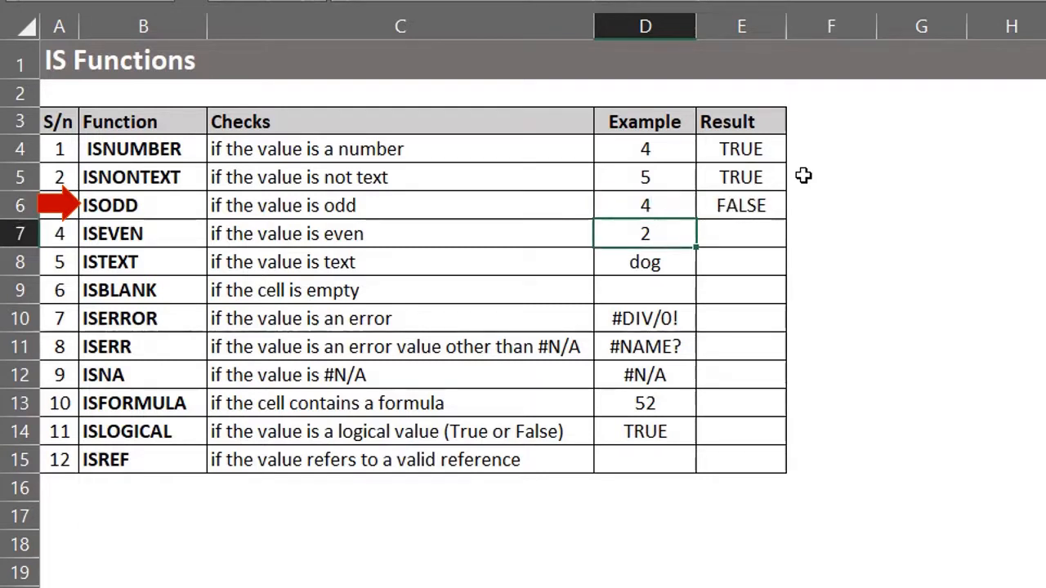
key(ctrl+z)
text(d)
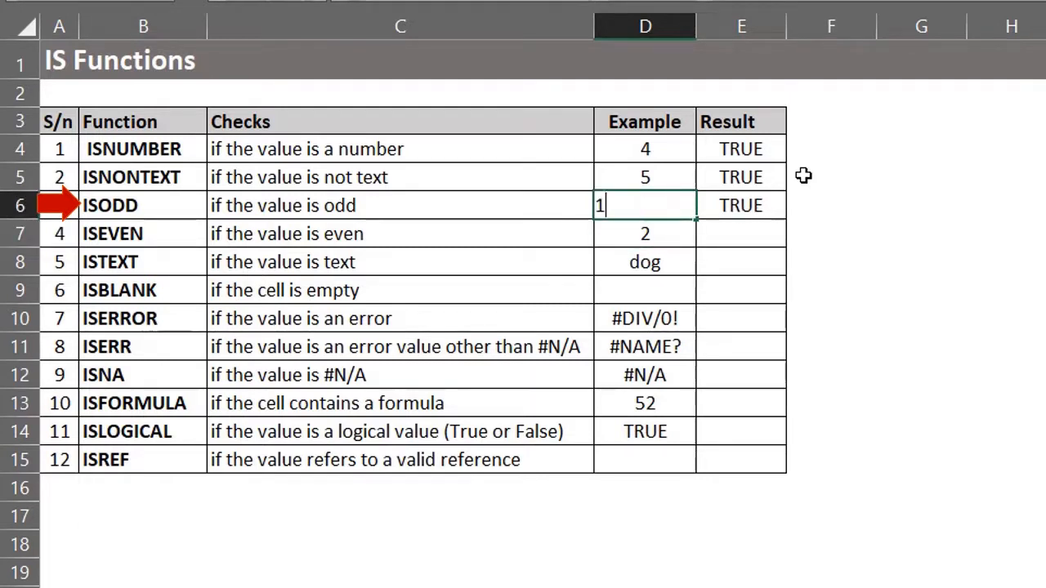
key(Return)
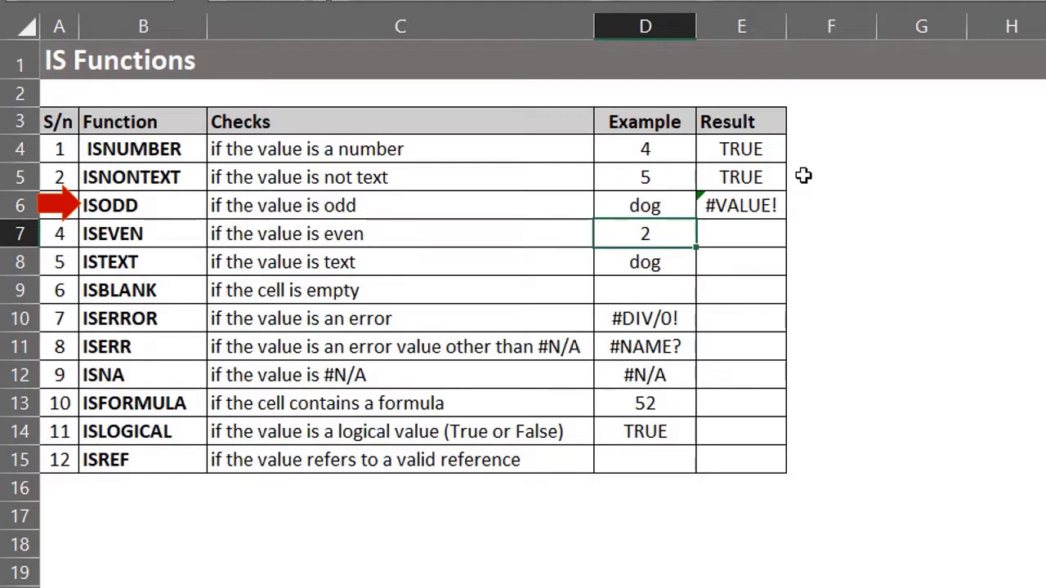
key(ctrl+z)
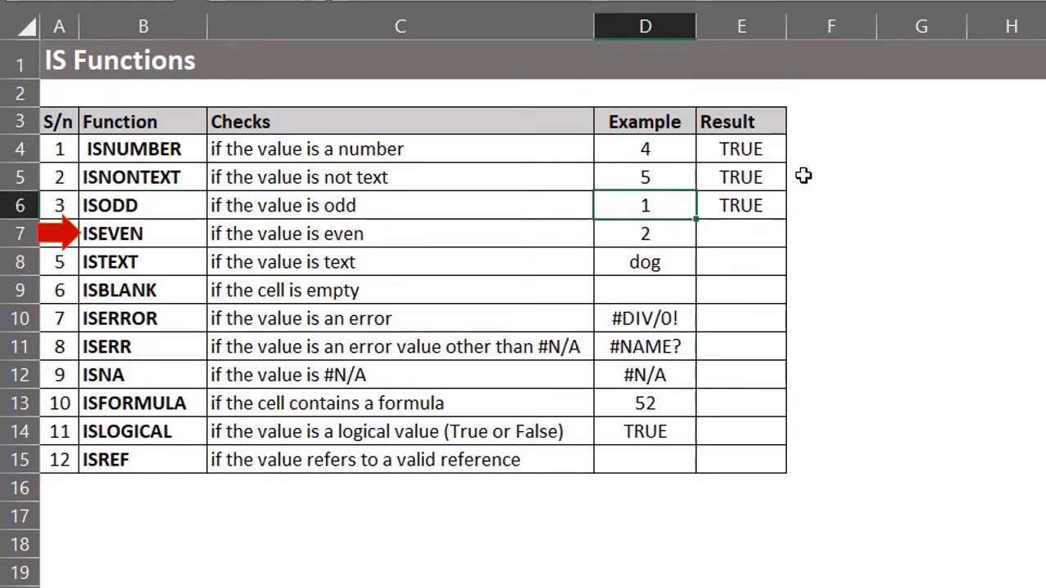
- Enter the formula =ISEVEN(D7) in the Result cell E7
key(Return)
key(Right)
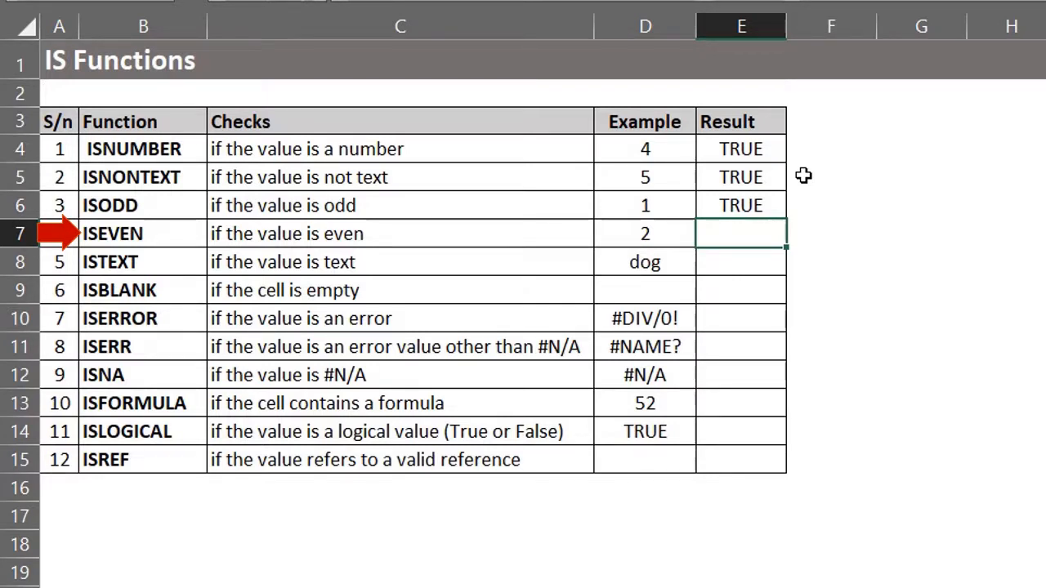
text(=ise)
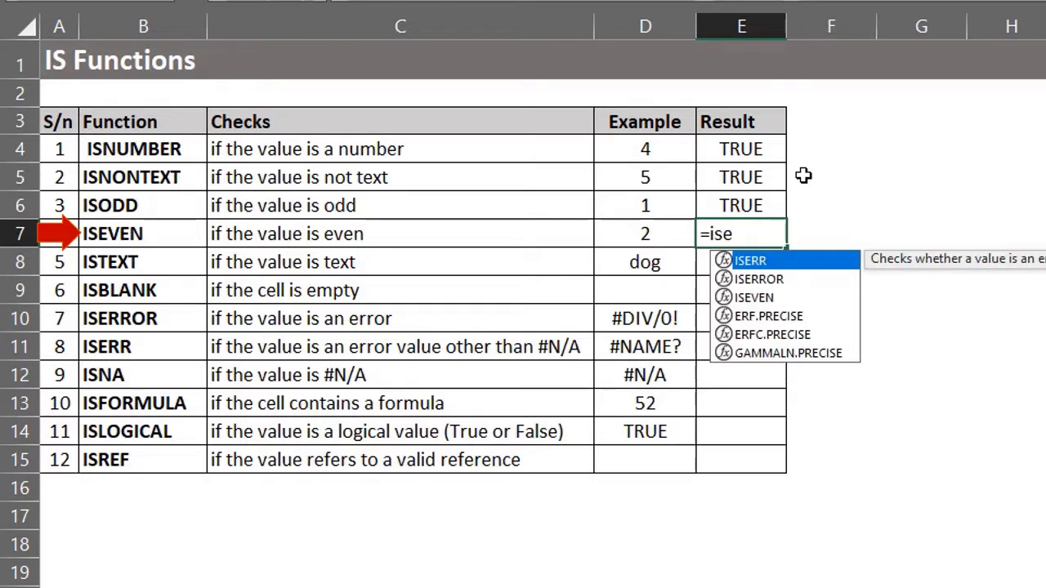
text(v)
key(Tab)
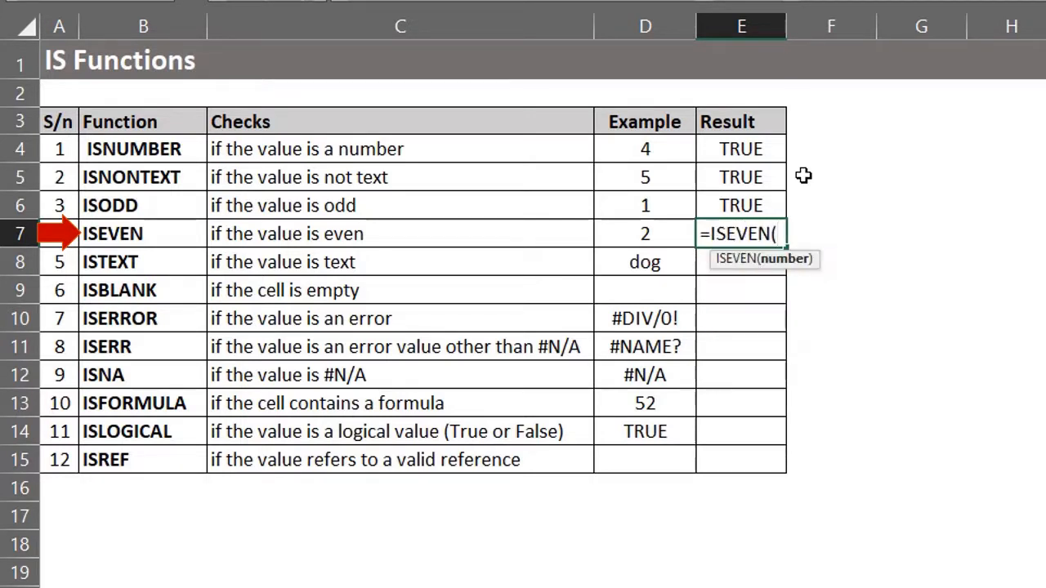
key(Left)
text())
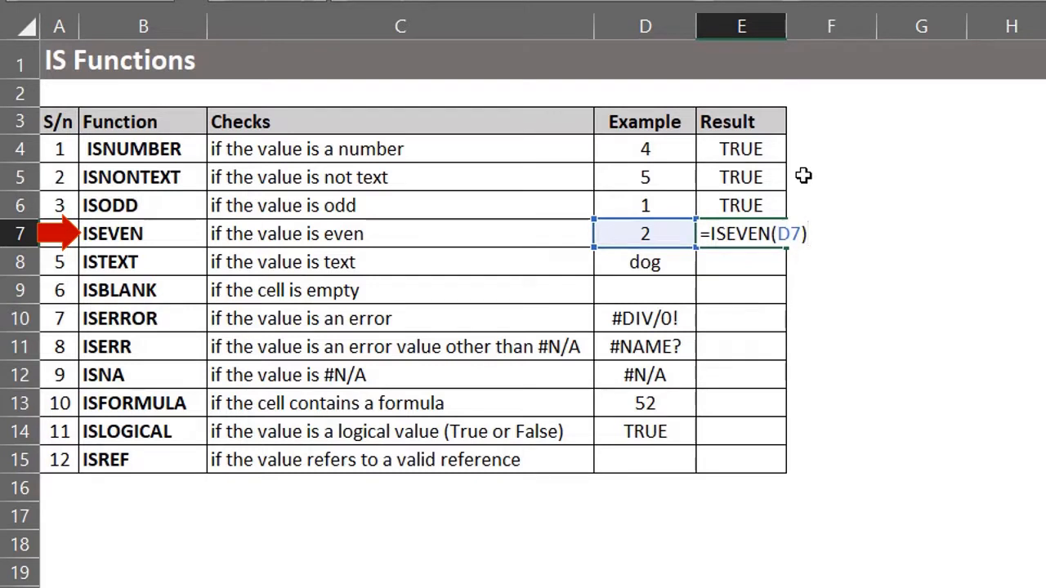
key(Return)
- Test the ISEVEN formula by setting D7 to 5 and to dog, undoing each change
key(Up)
key(Left)
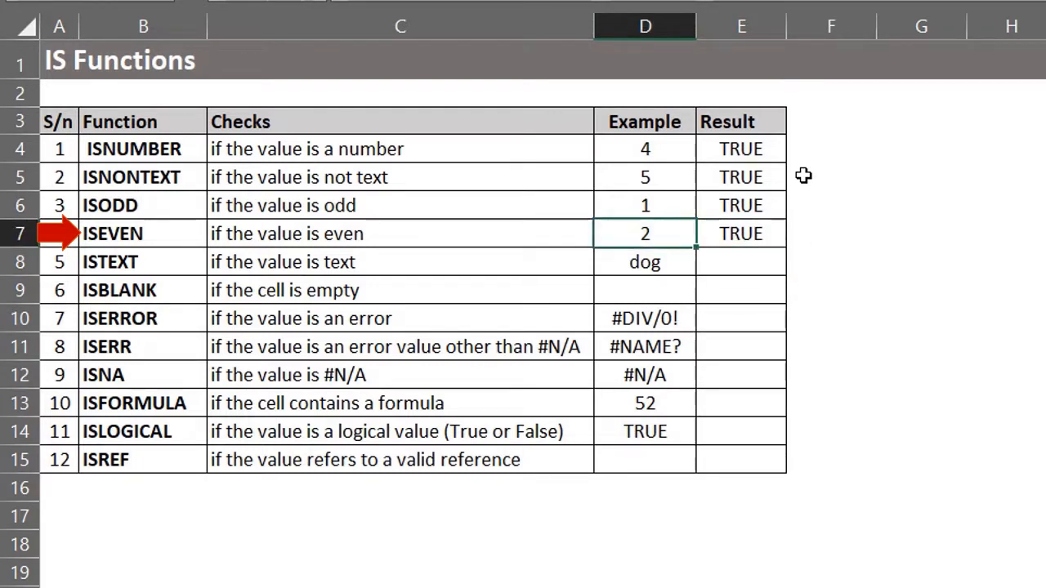
text(5)
key(Return)
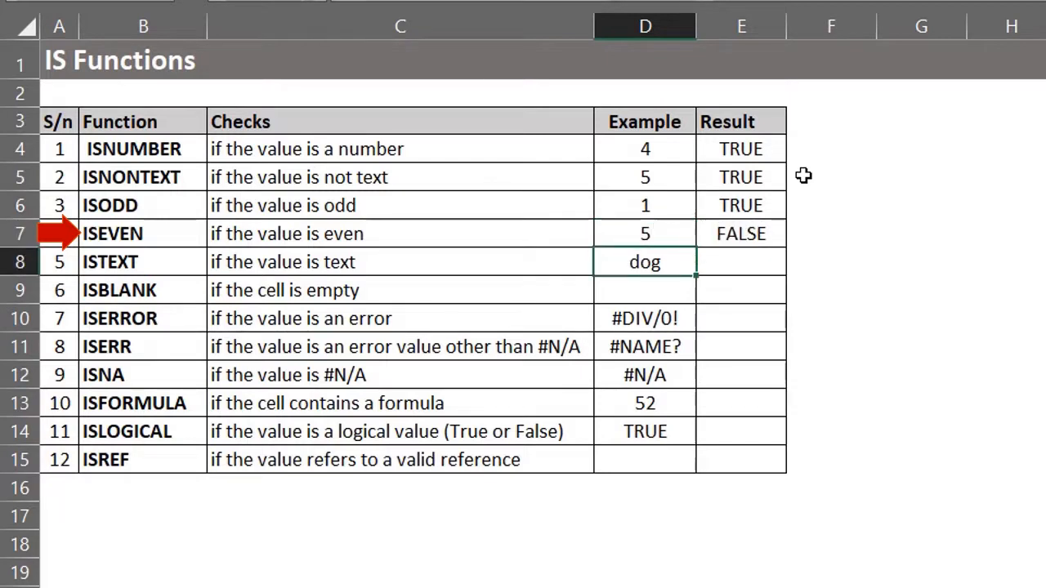
key(ctrl+z)
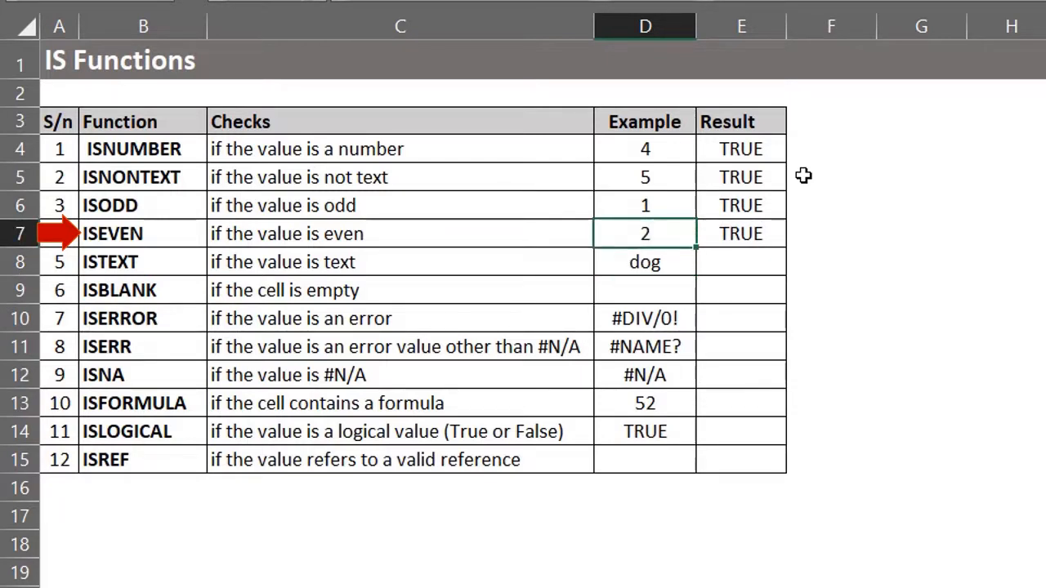
text(dog)
key(Return)
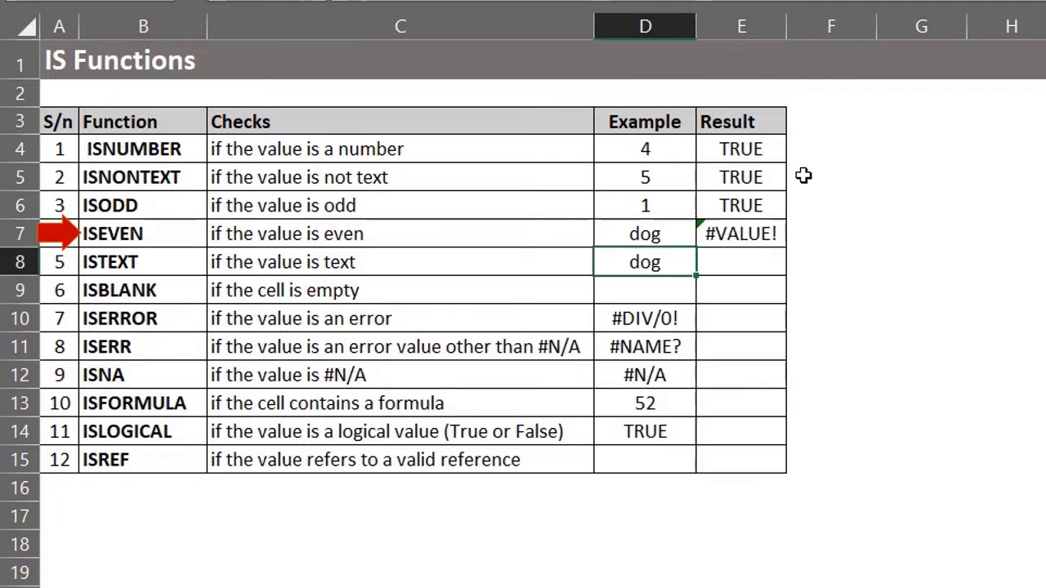
key(ctrl+z)
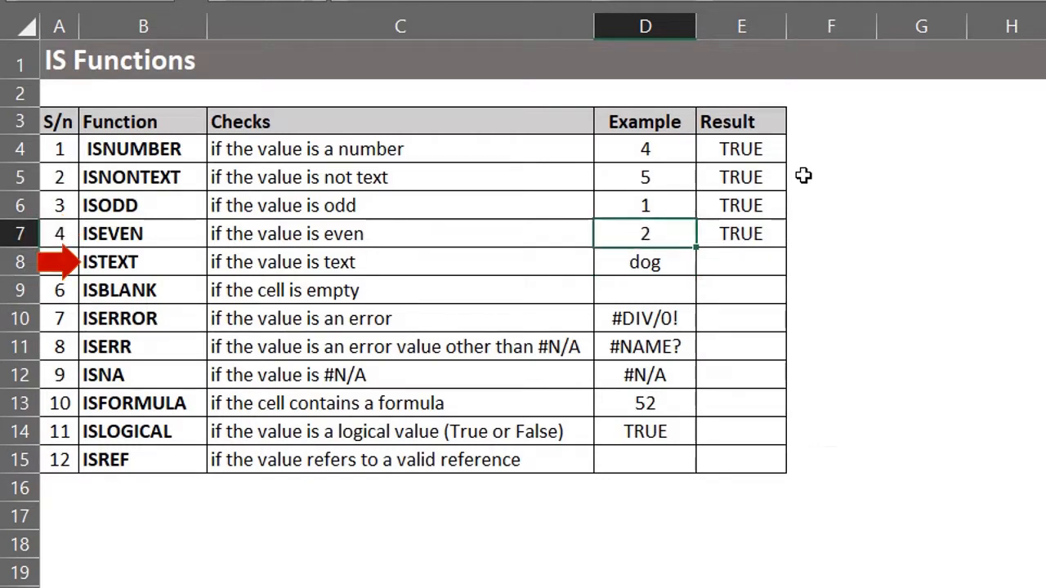
- Enter the formula =ISTEXT(D8) in the Result cell E8
key(Down)
key(Right)
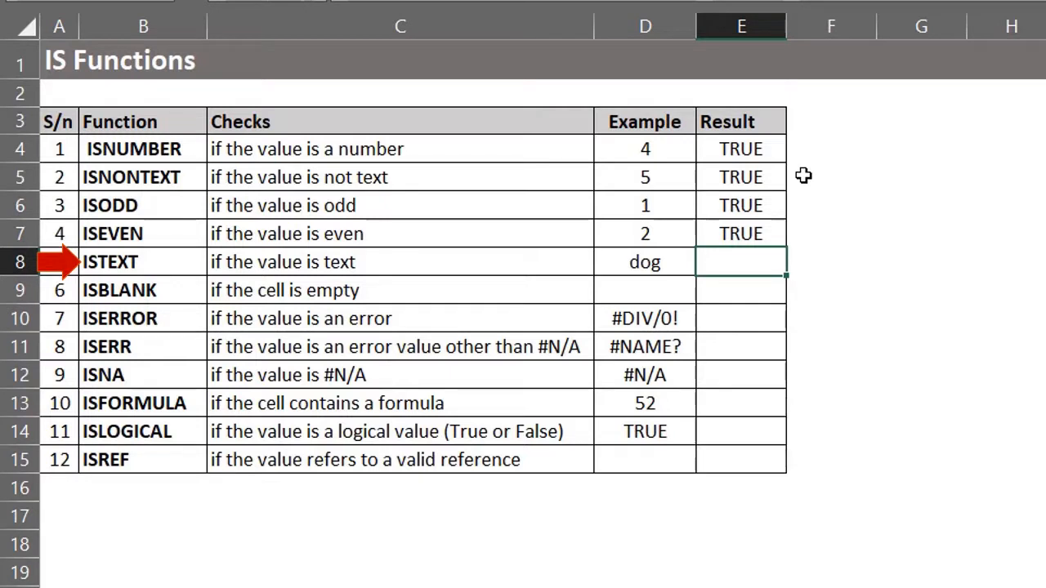
text(=ist)
key(Tab)
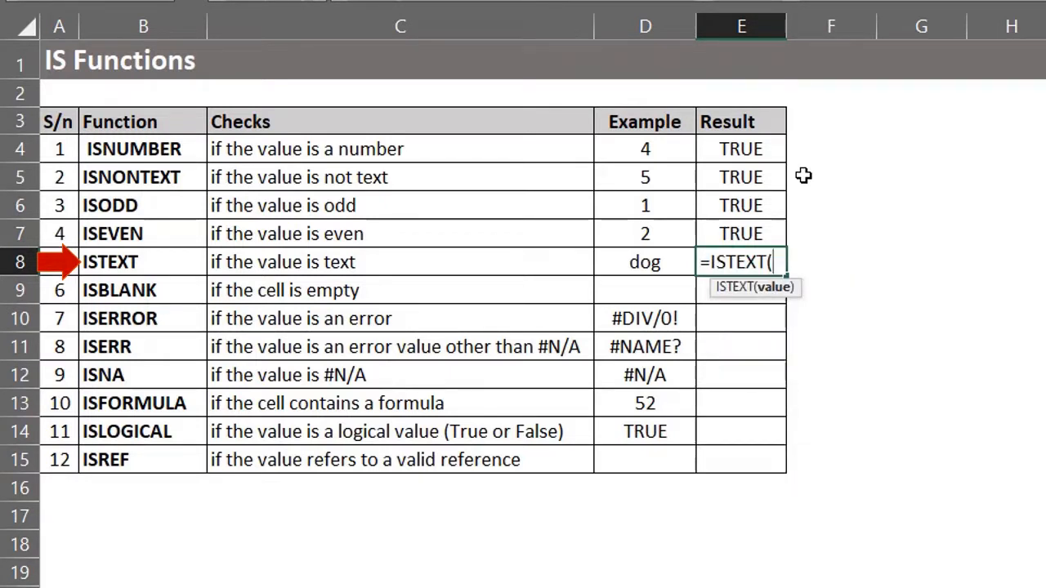
key(Left)
text())
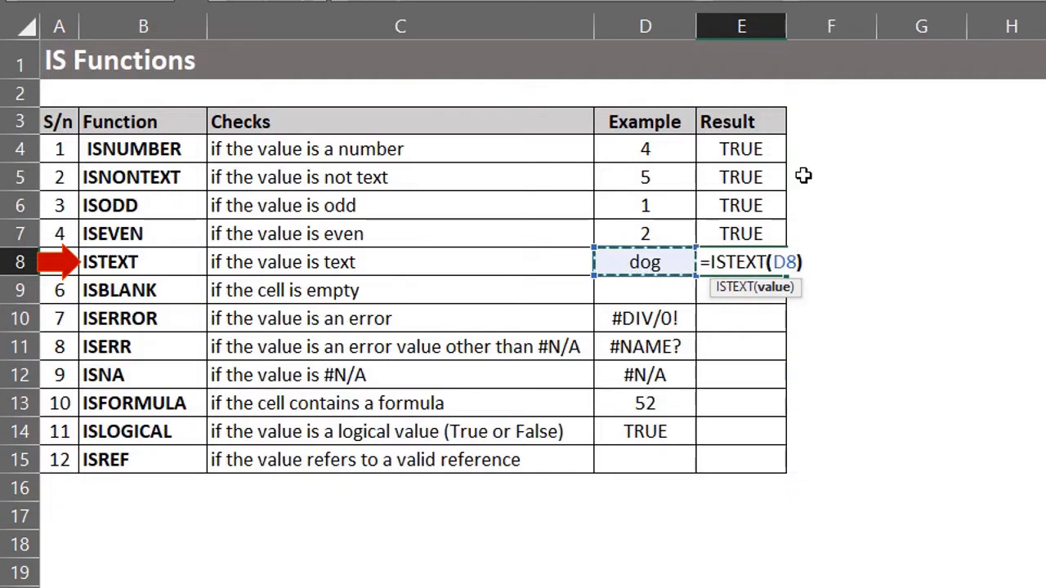
key(Return)
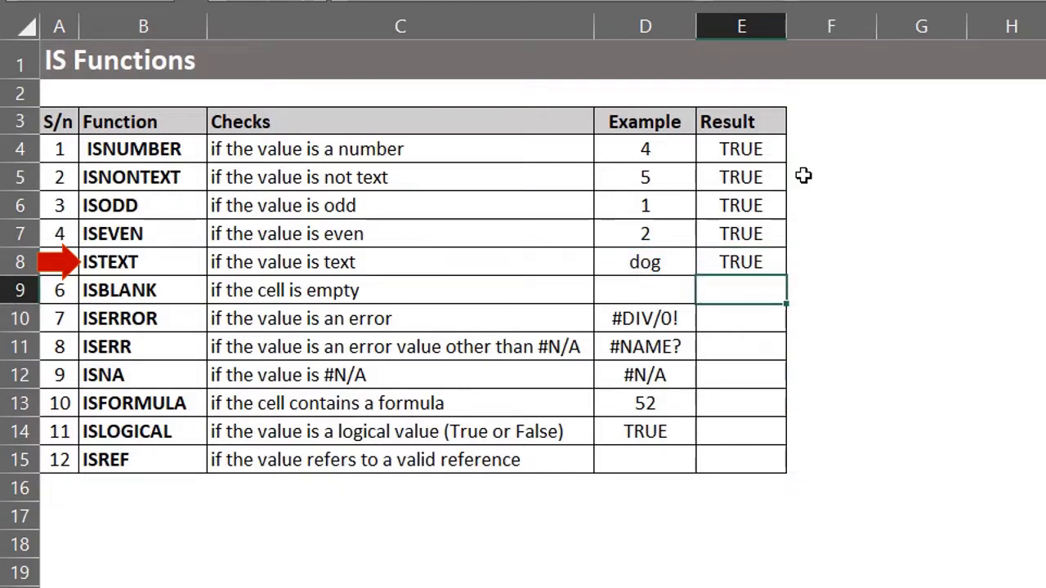
- Test the ISTEXT formula by setting D8 to 7, and undo the change
key(Up)
key(Left)
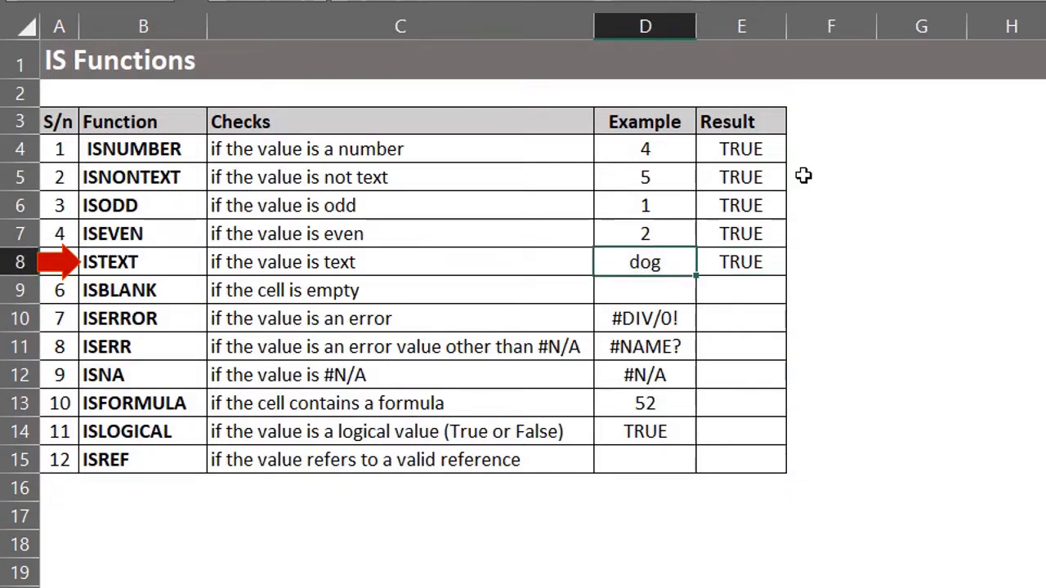
text(7)
key(Return)
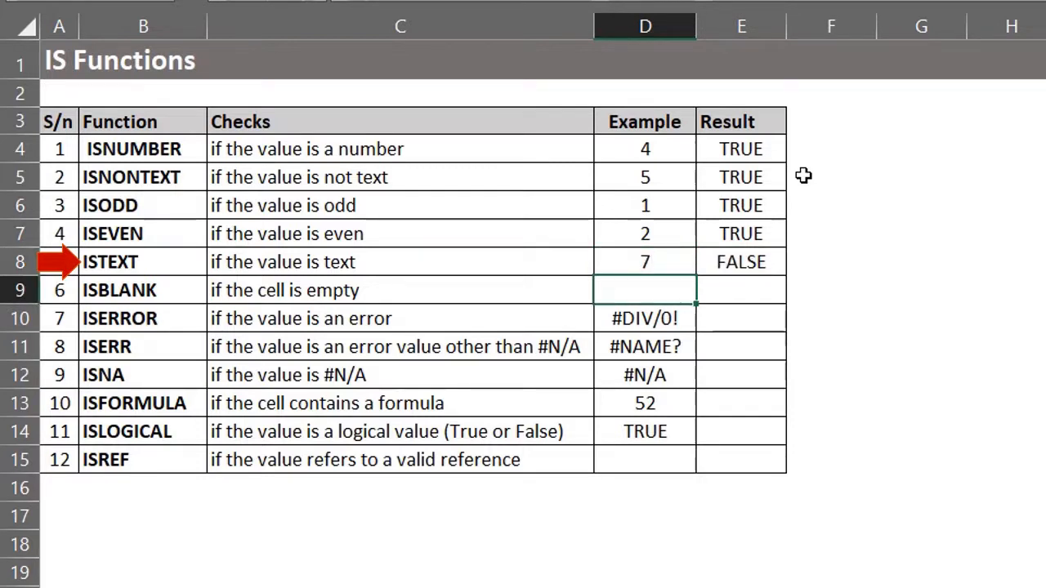
key(ctrl+z)
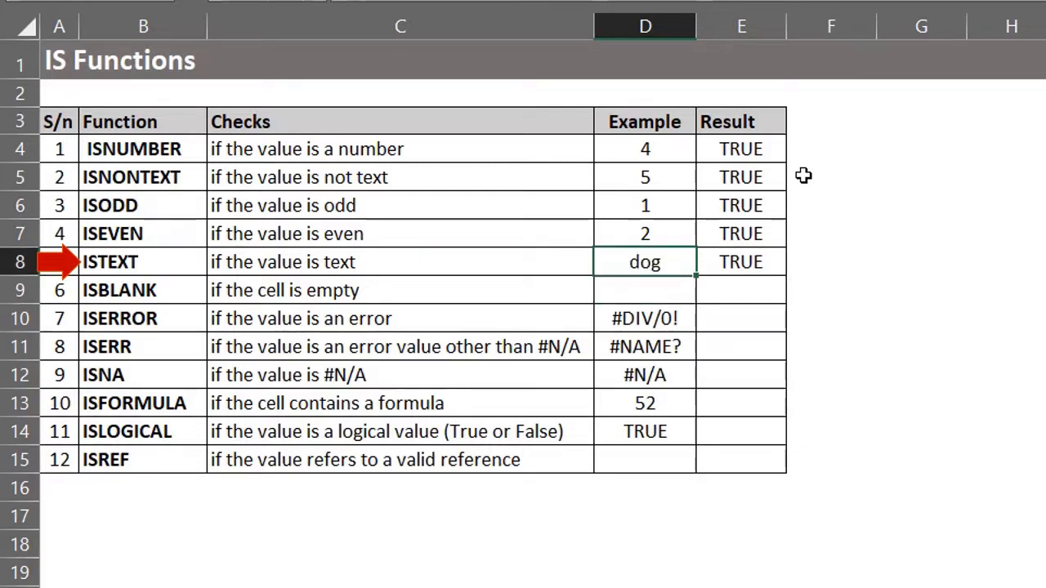
- Enter the formula =ISBLANK(D9) in the Result cell E9
key(Down)
key(Right)
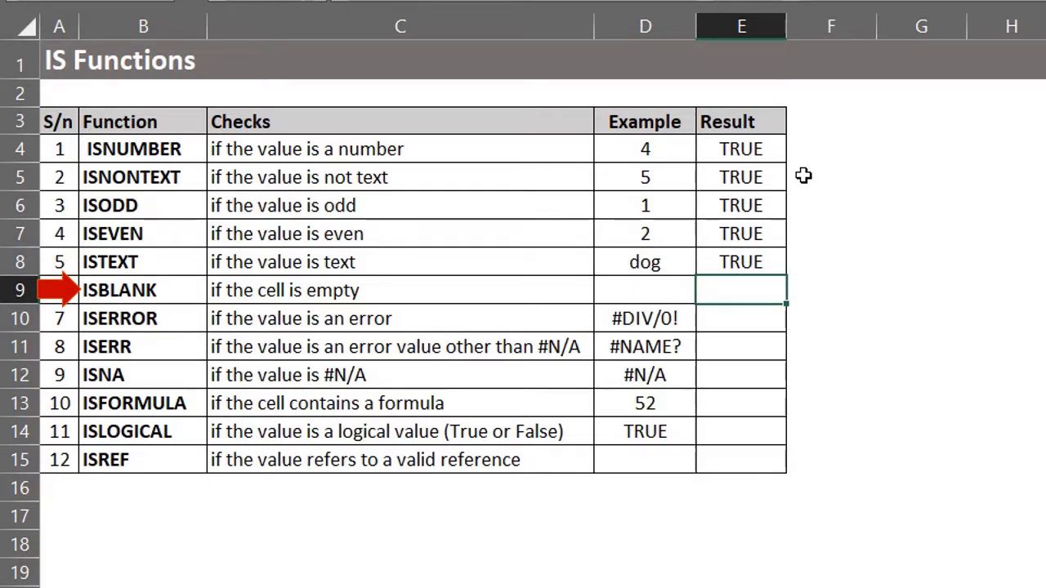
text(=isb)
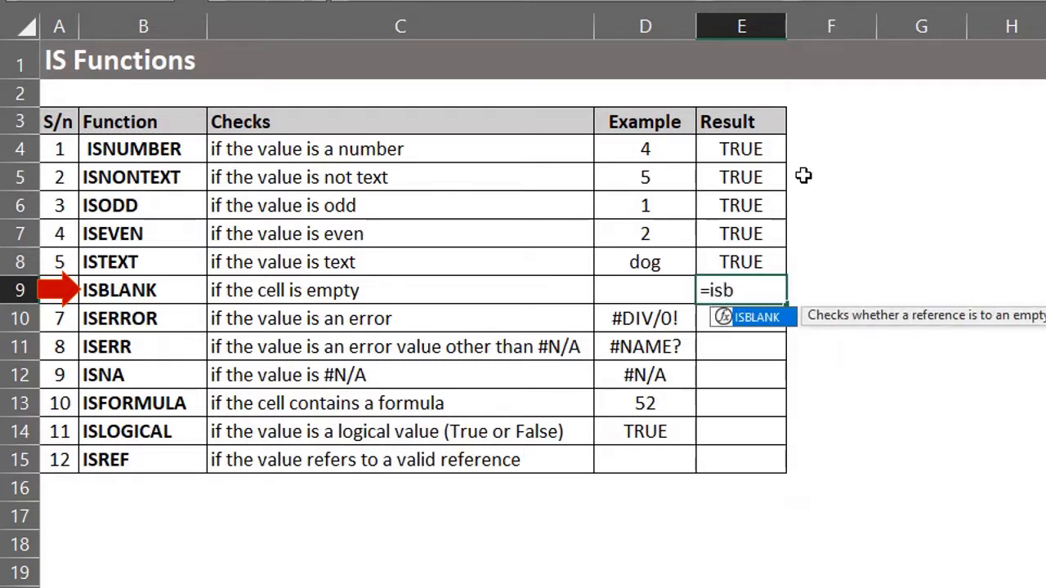
key(Tab)
key(Left)
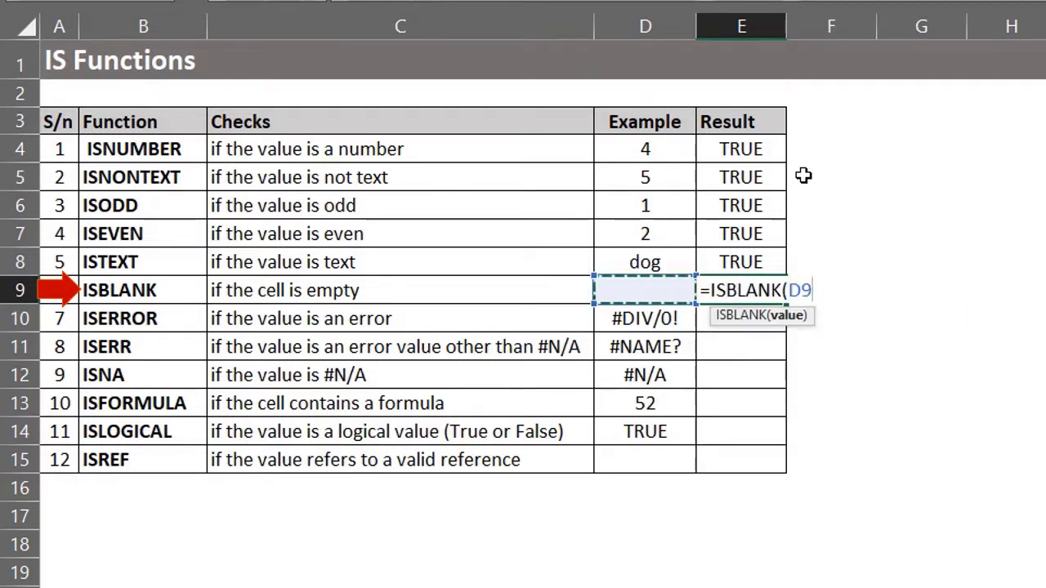
text())
key(Return)
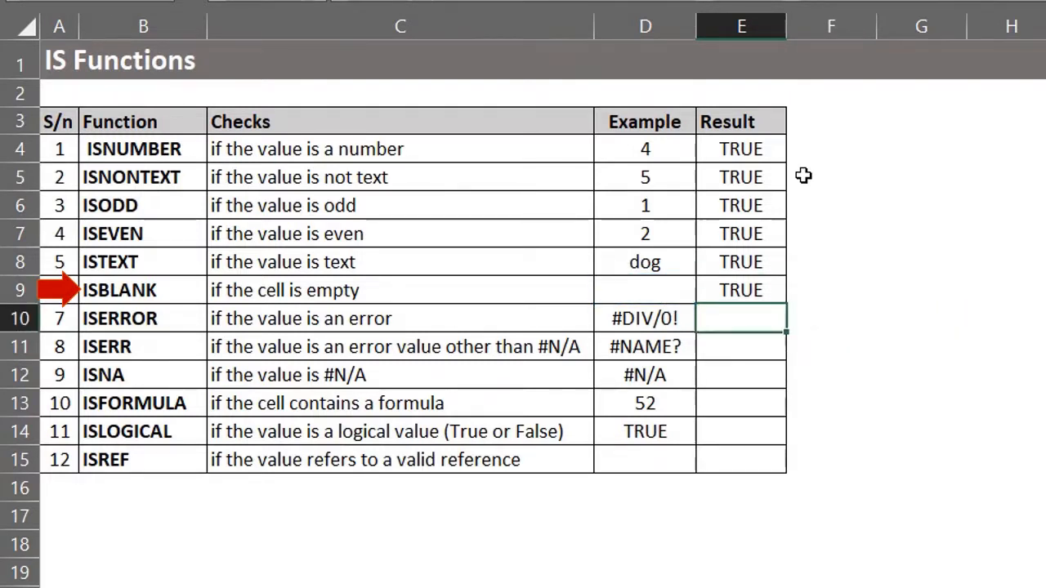
- Test the ISBLANK formula by entering the empty-string formula ="" in D9, and clear the cell again
key(Up)
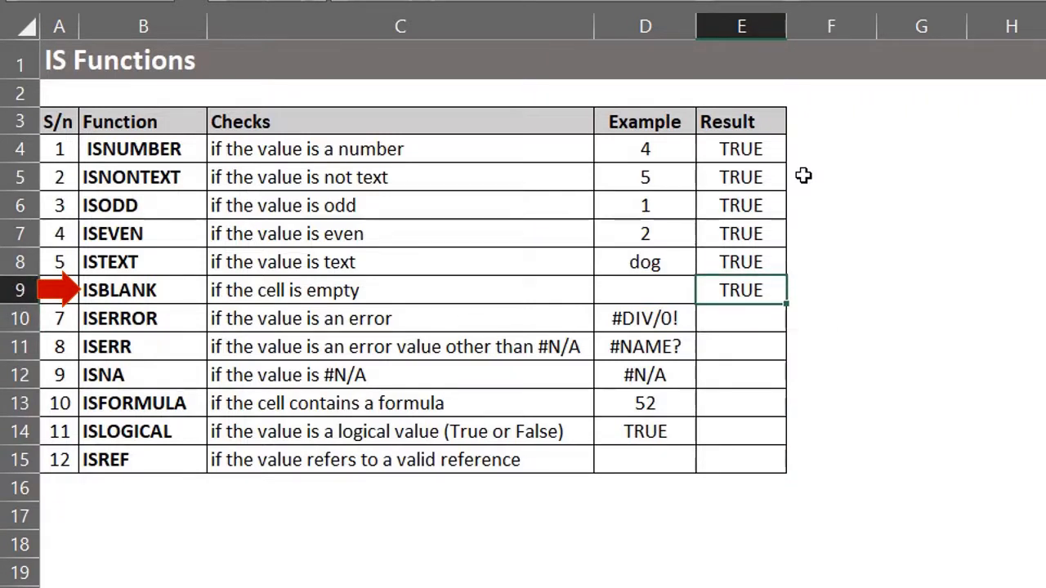
key(Left)
text(=")
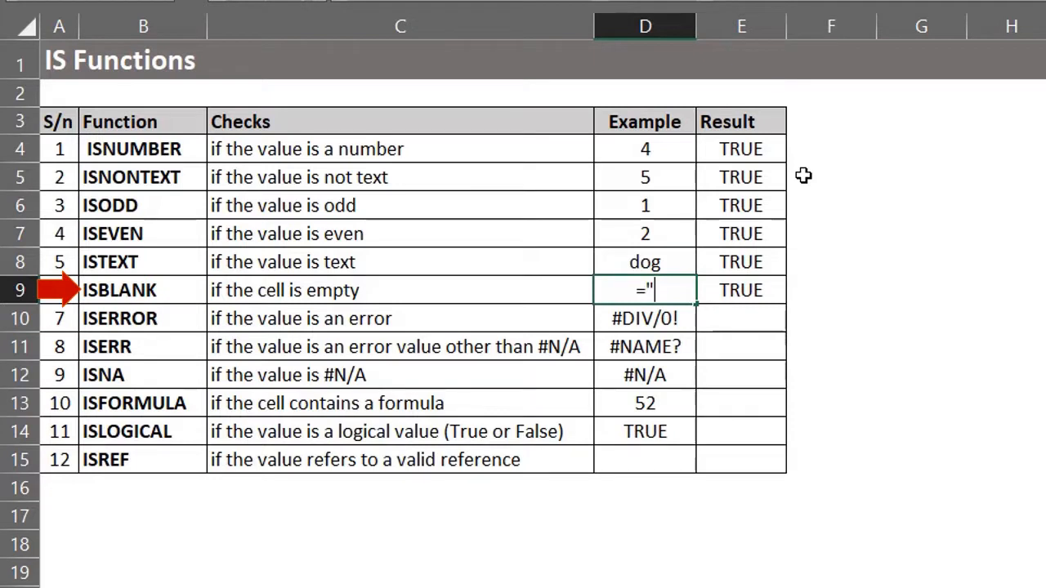
text(")
key(Return)
key(Up)
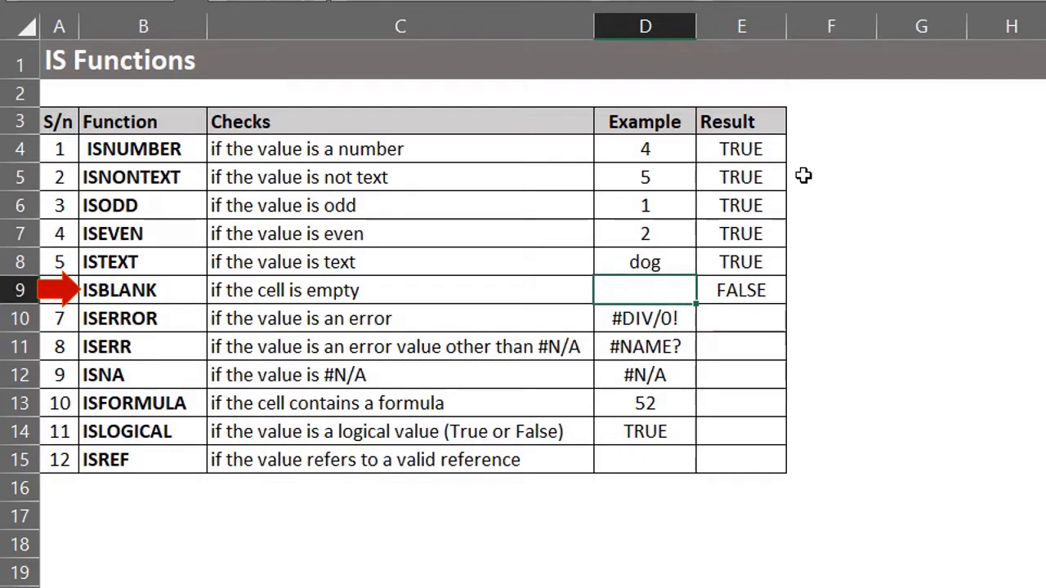
key(Delete)
- Enter the formula =ISERROR(D10) in the Result cell E10
key(Down)
key(Right)
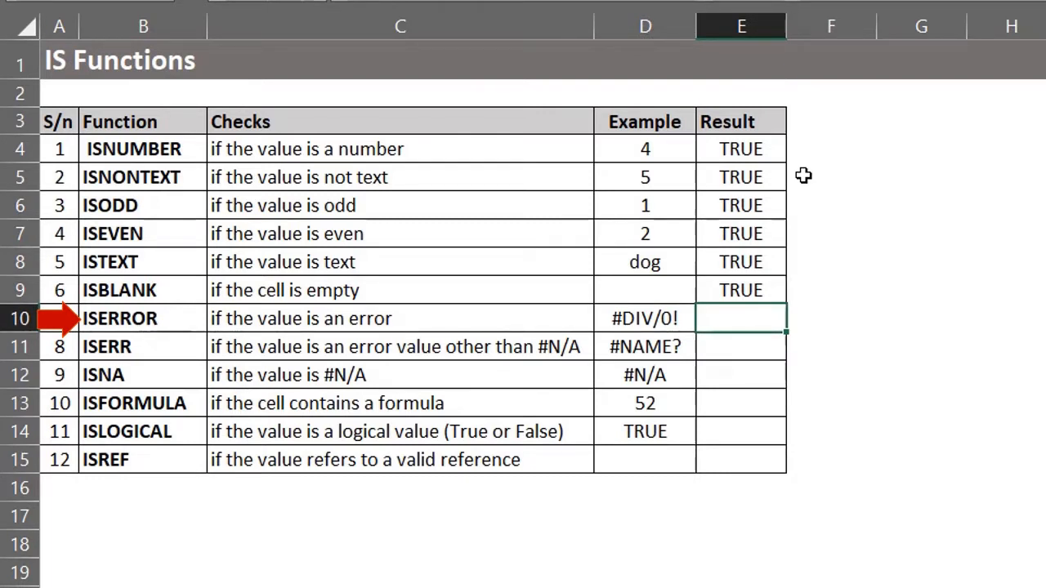
text(=is)
key(BackSpace)
text(e)
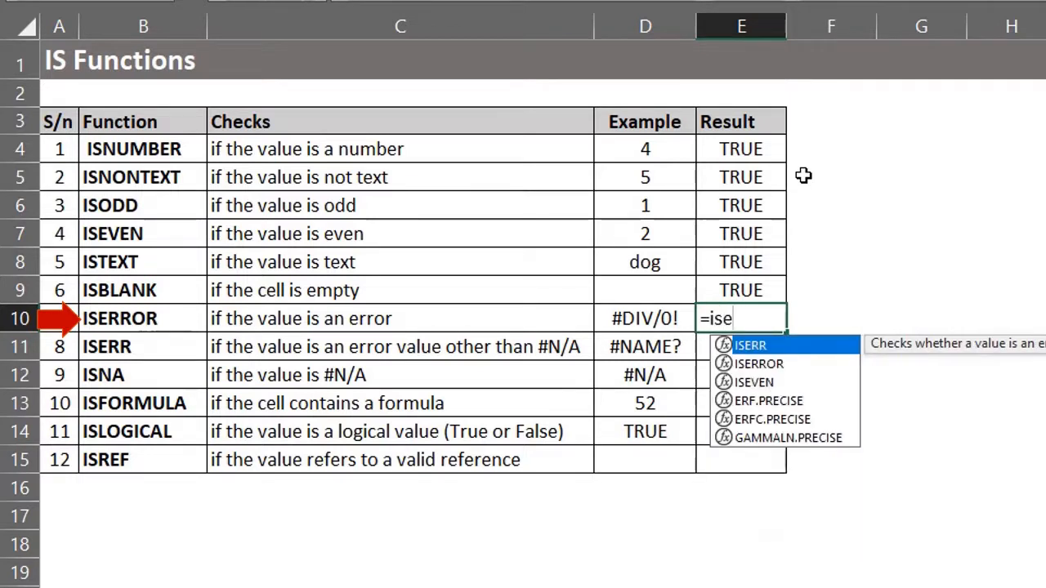
key(Down)
key(Tab)
key(Left)
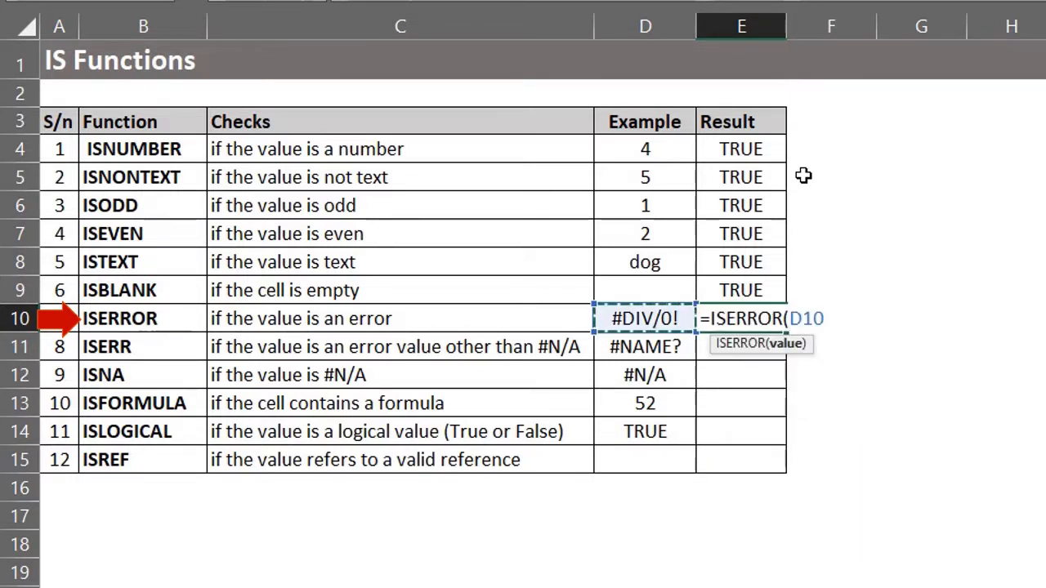
text())
key(Return)
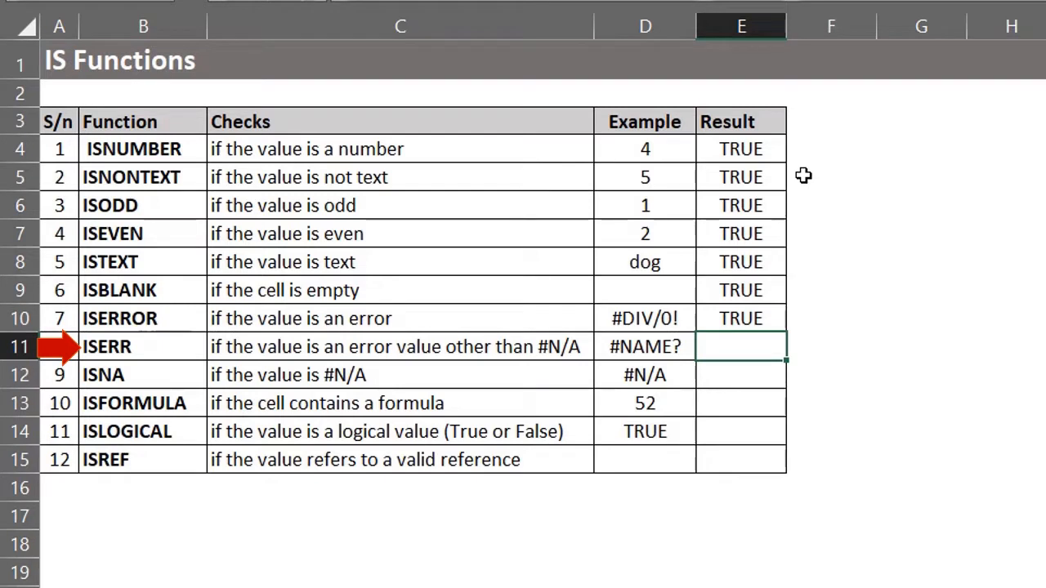
- Enter the formula =ISERR(D11) in the Result cell E11
text(=ise)
key(Tab)
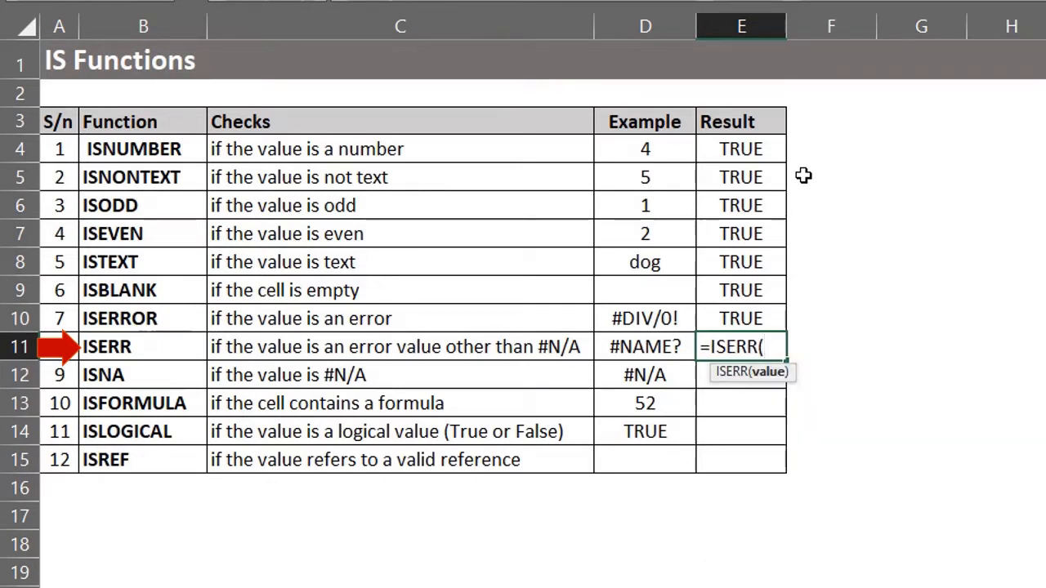
key(Left)
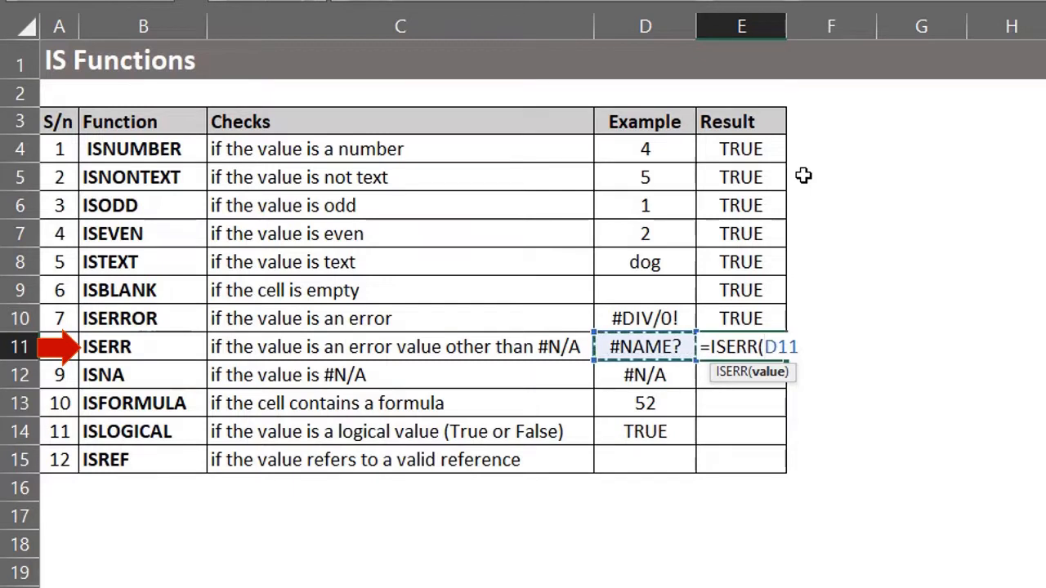
text())
key(Return)
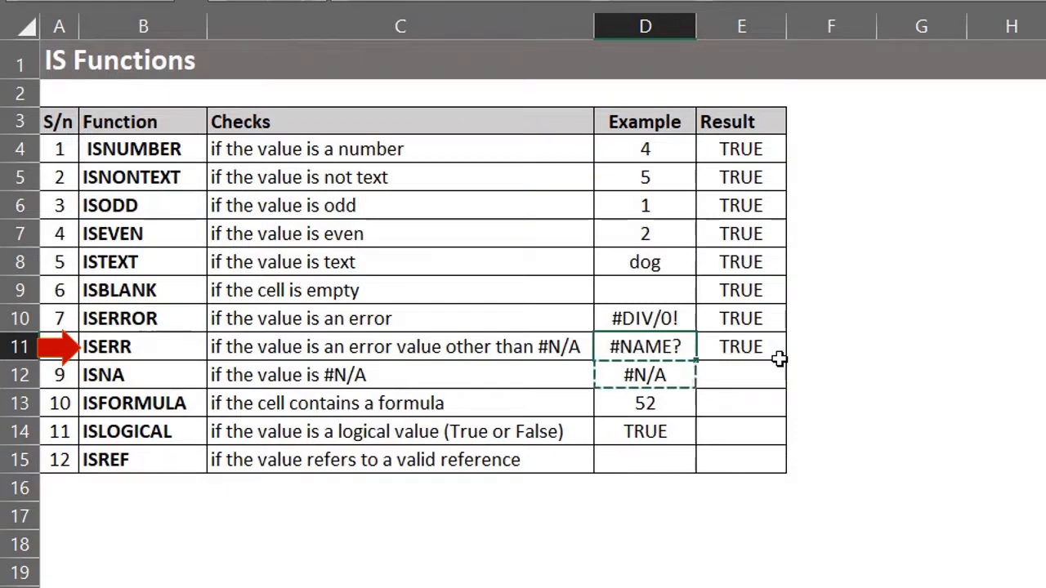
key(Escape)
- Enter the formula =ISNA(D12) in the Result cell E12
key(Down)
key(Right)
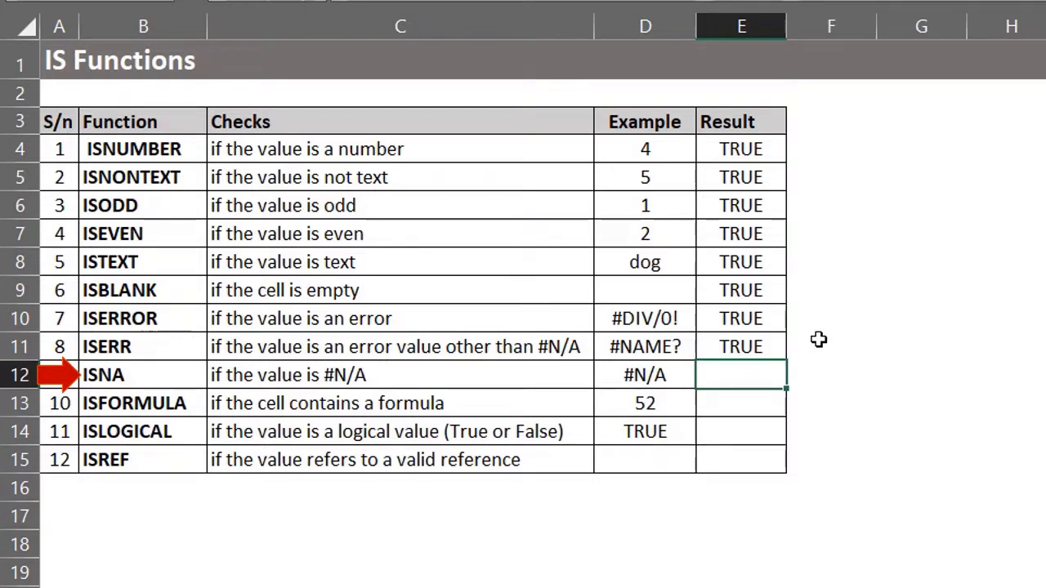
text(=)
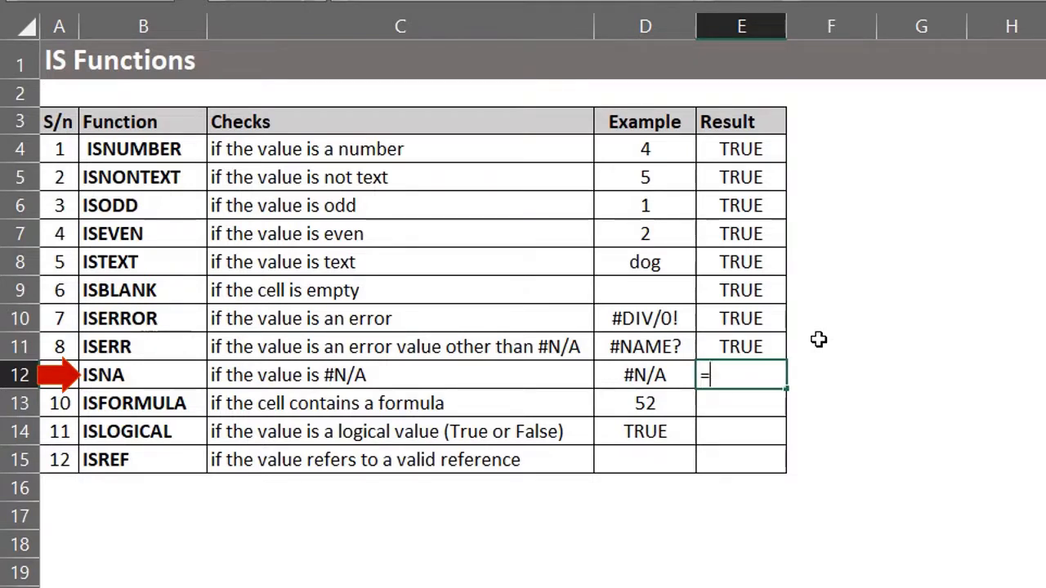
text(isn)
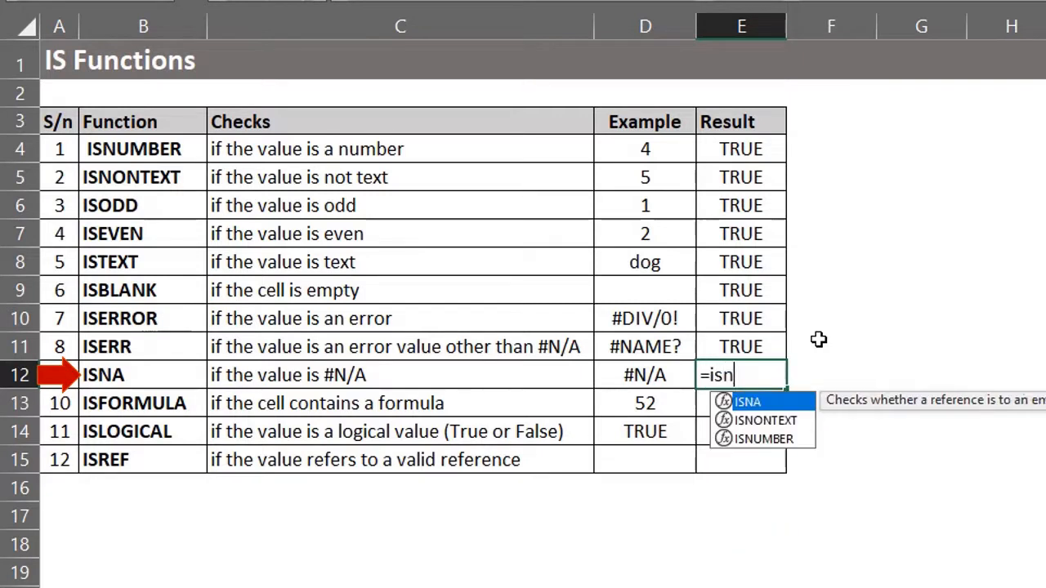
key(Tab)
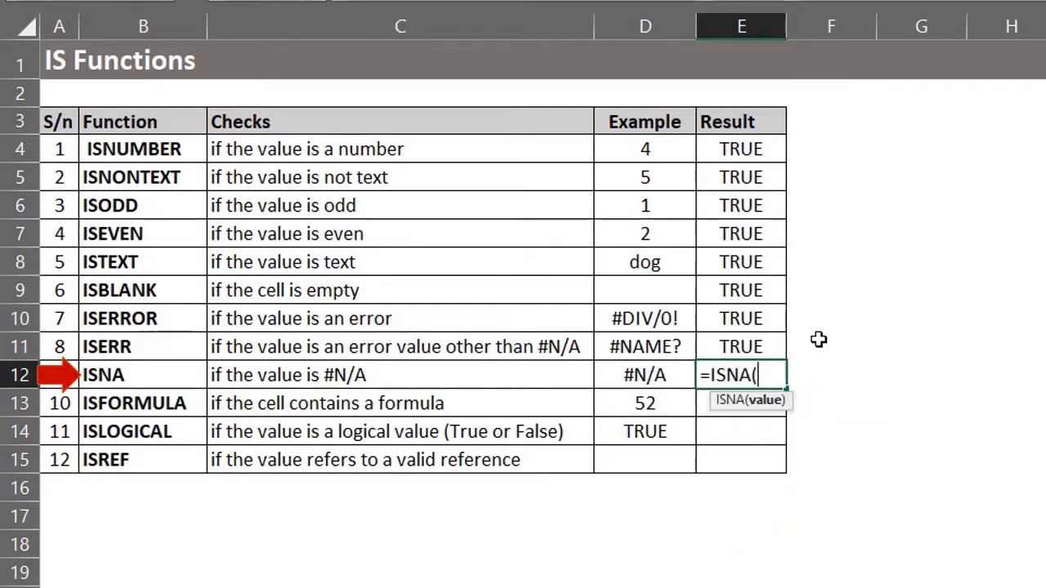
key(Left)
key(Return)
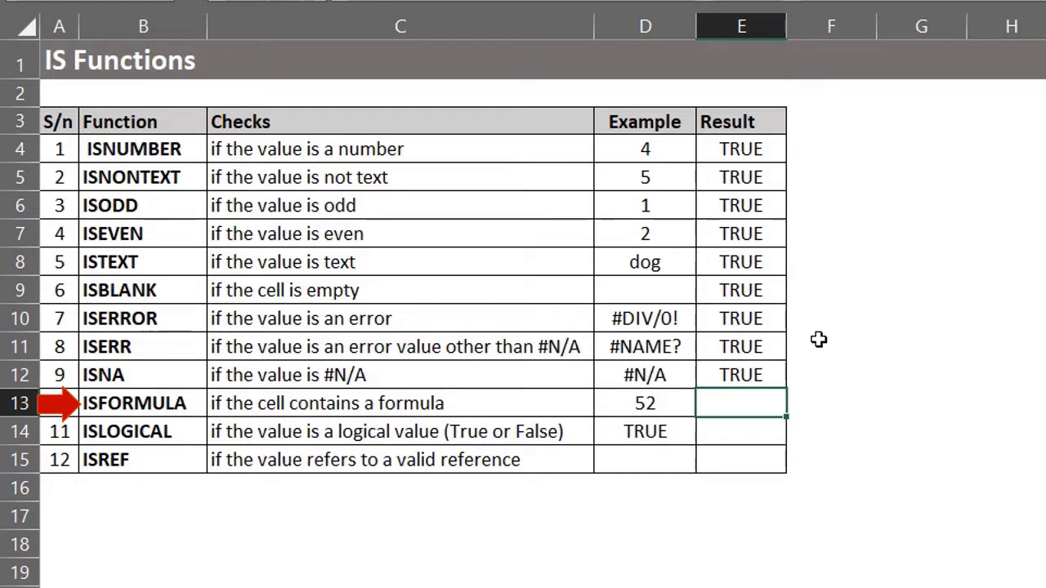
- Check the formula behind the example in D13 and enter =ISFORMULA(D13) in the Result cell E13
key(Left)
key(F2)
key(Escape)
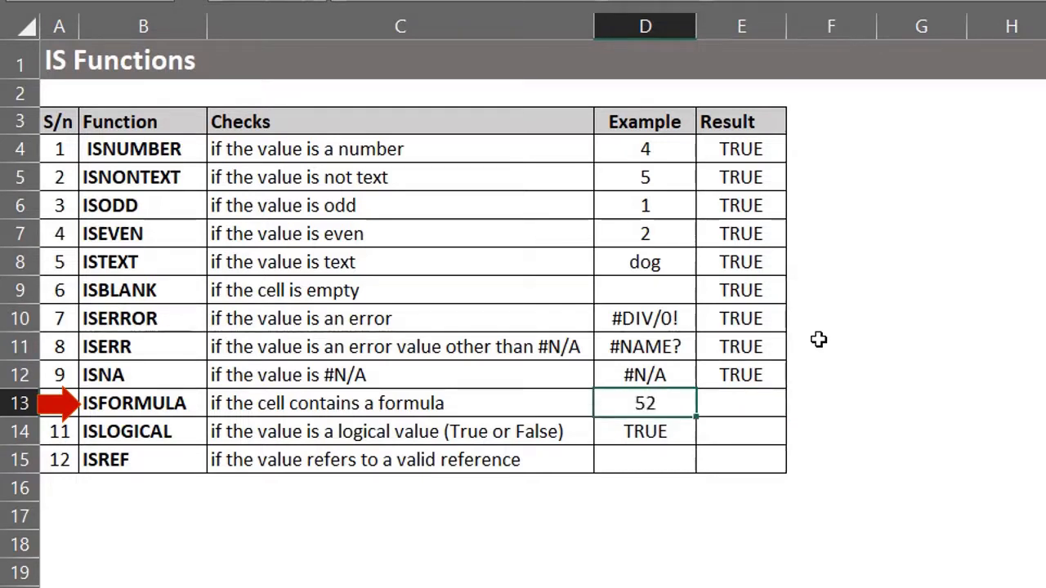
key(Right)
text(=isf)
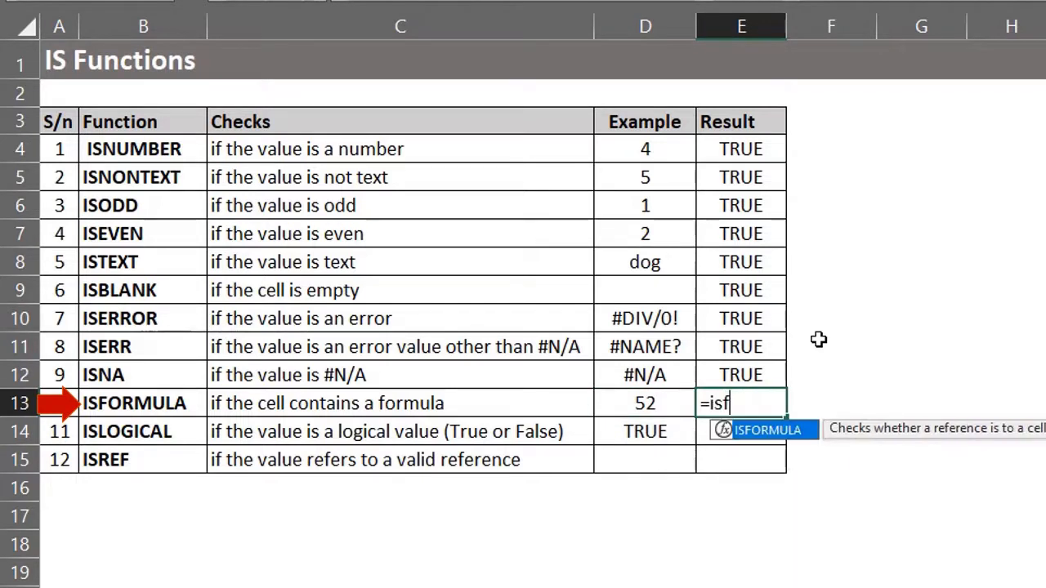
key(Tab)
key(Left)
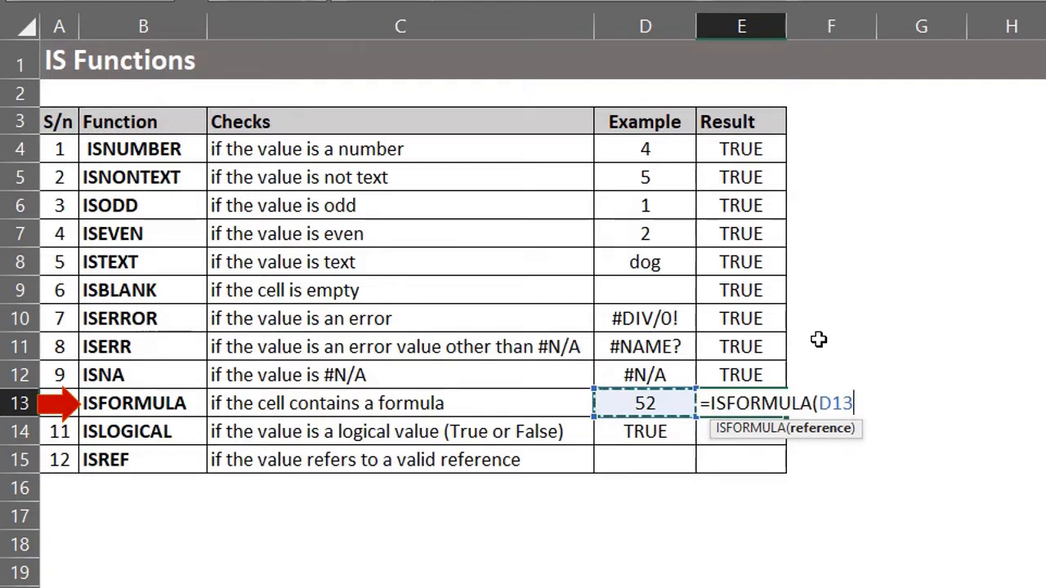
text())
key(Return)
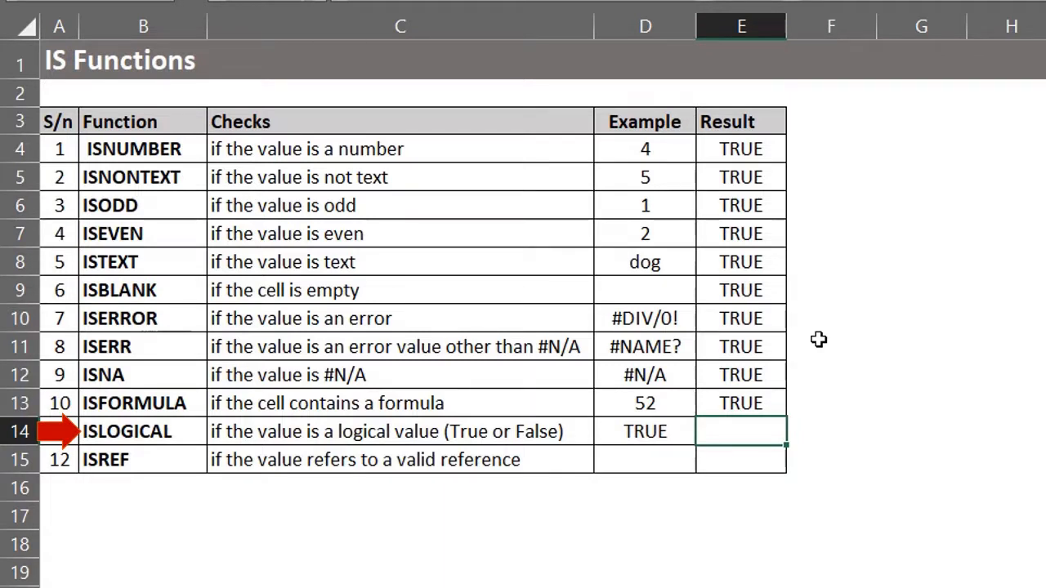
- Enter the formula =ISLOGICAL(D14) in the Result cell E14
text(=isl)
key(Tab)
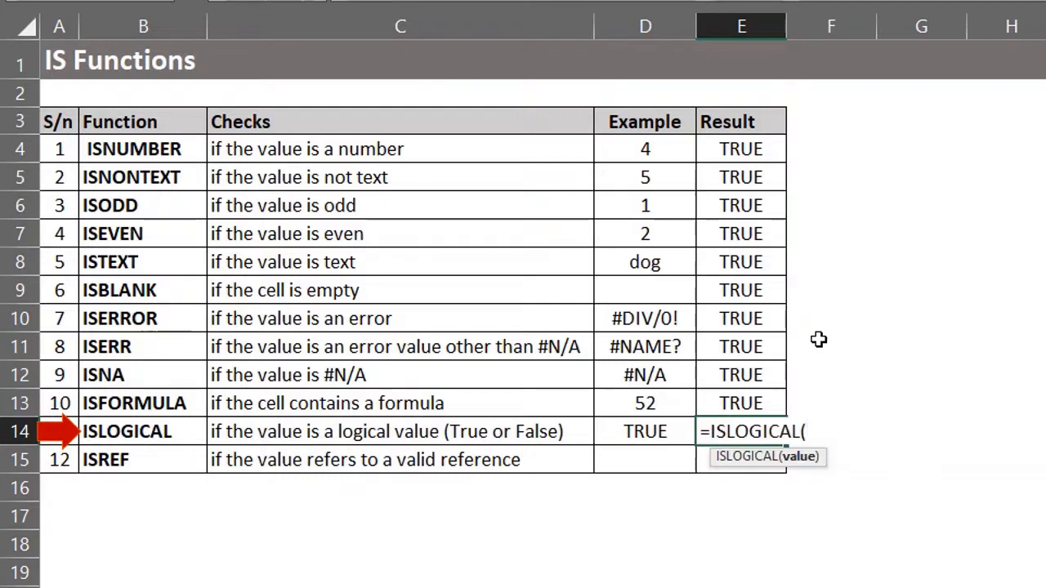
key(Left)
text())
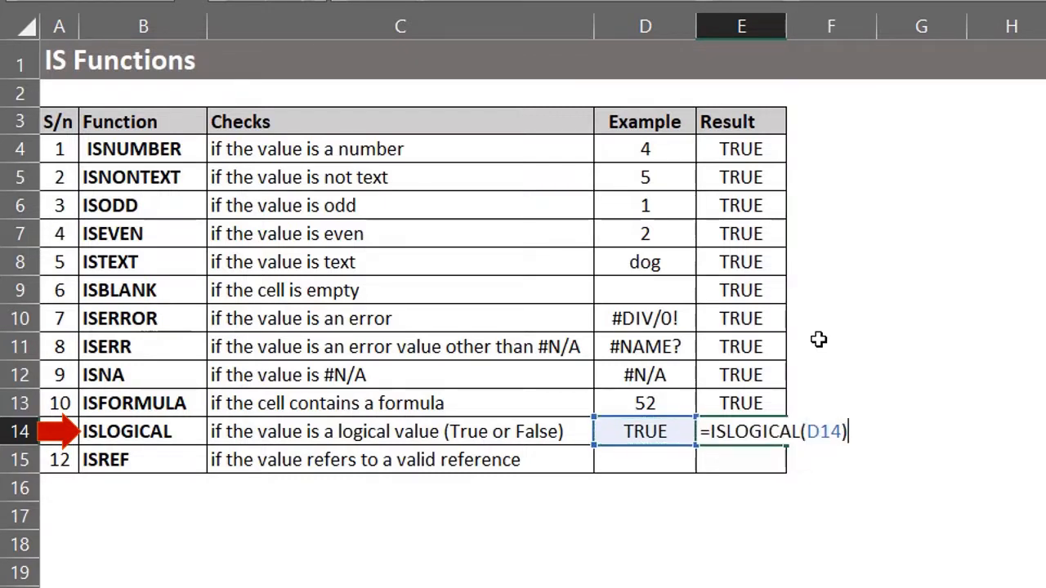
key(Return)
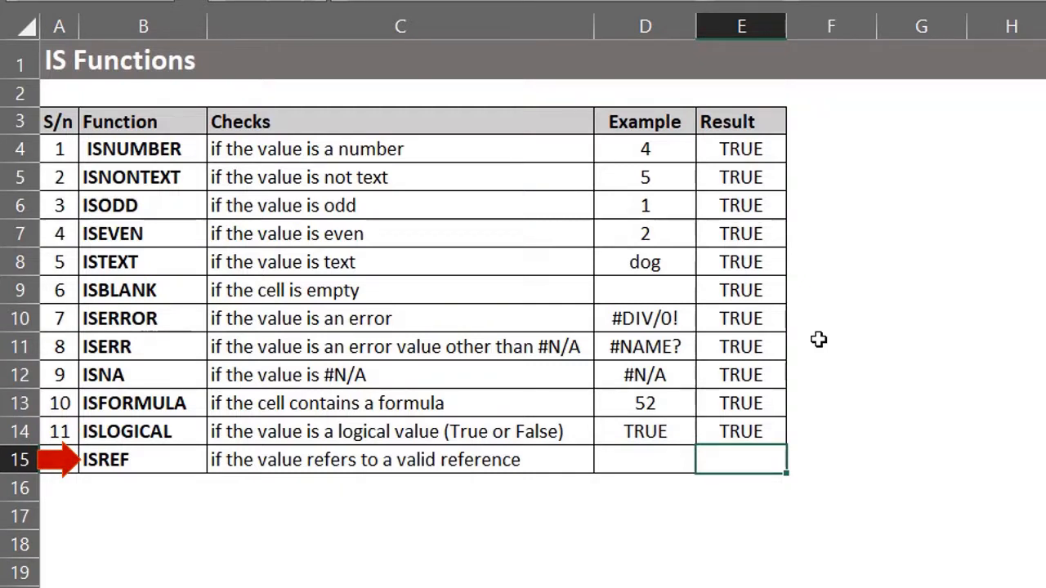
- Enter the formula =ISREF(D15) in the Result cell E15
text(=isr)
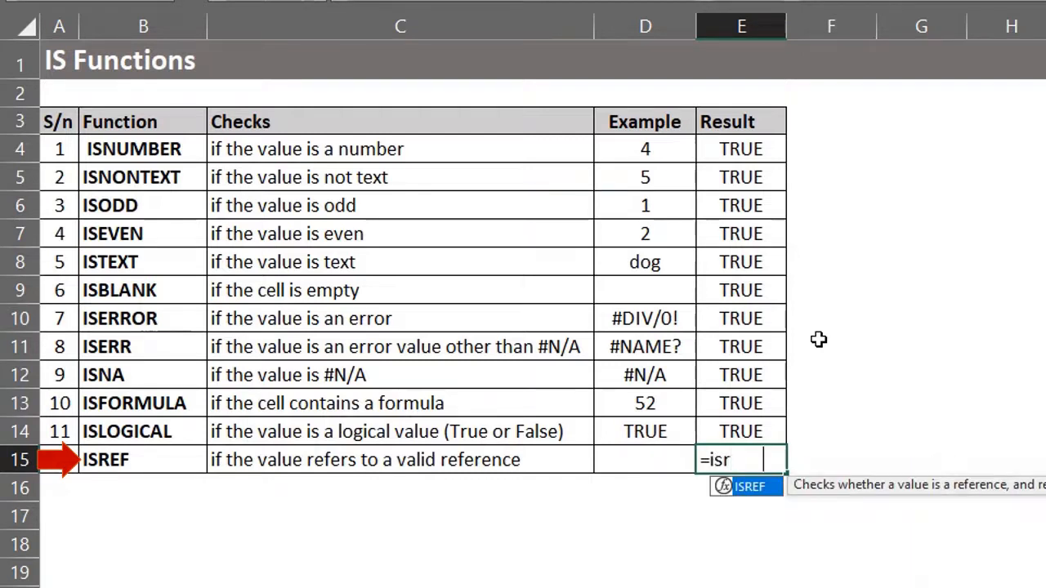
key(Tab)
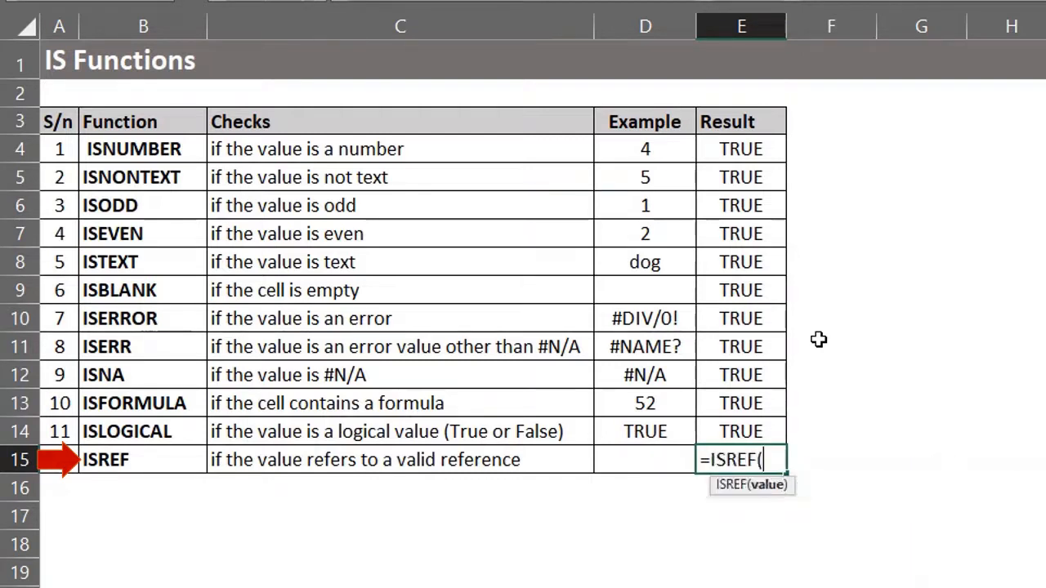
key(Left)
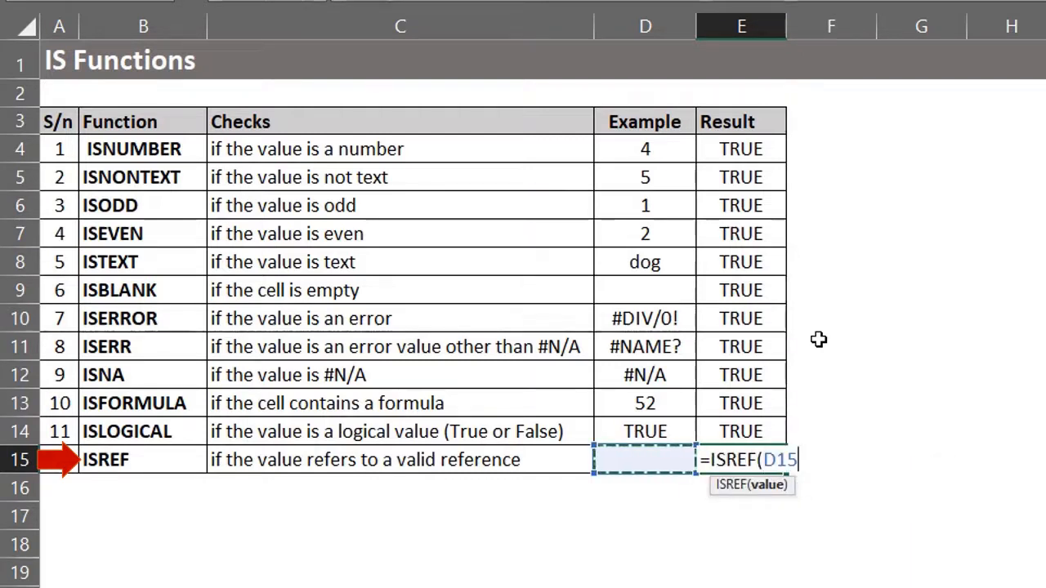
text())
key(Return)
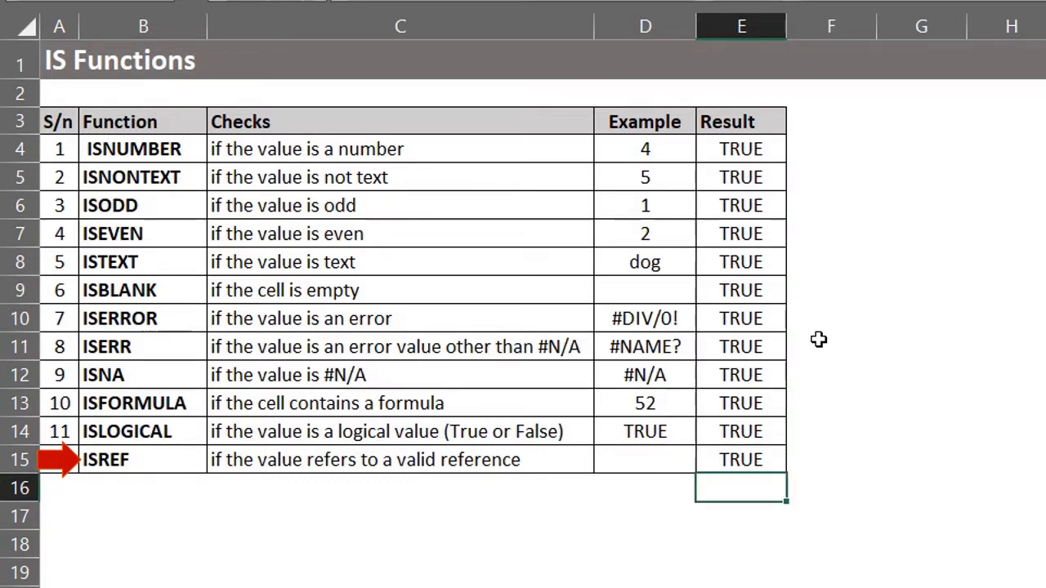
- Test the ISREF formula in E15 by replacing its cell reference with the text "dog", making it =ISREF("dog")
key(Up)
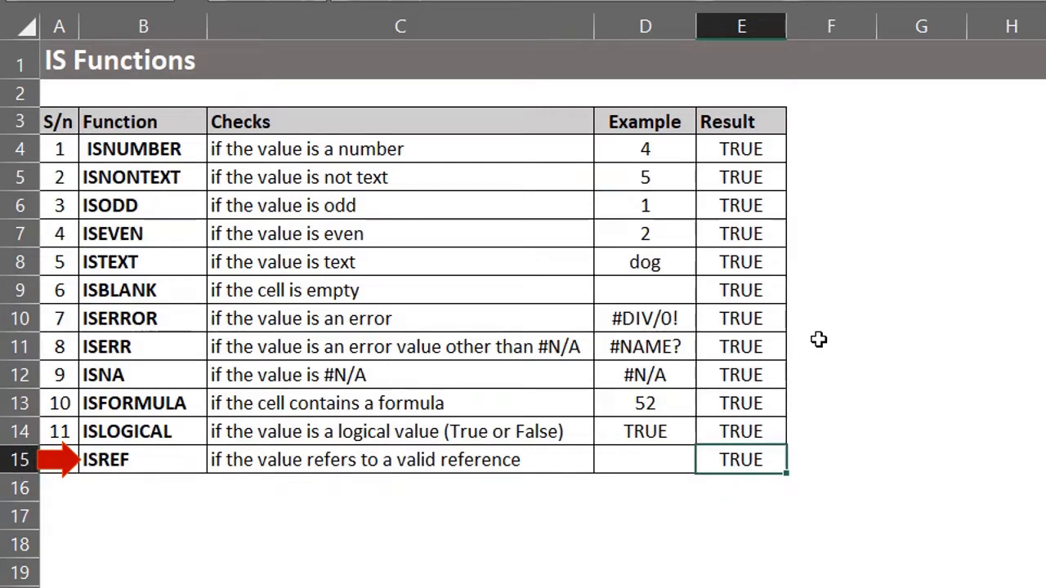
key(F2)
key(Left)
key(BackSpace)
key(BackSpace)
key(BackSpace)
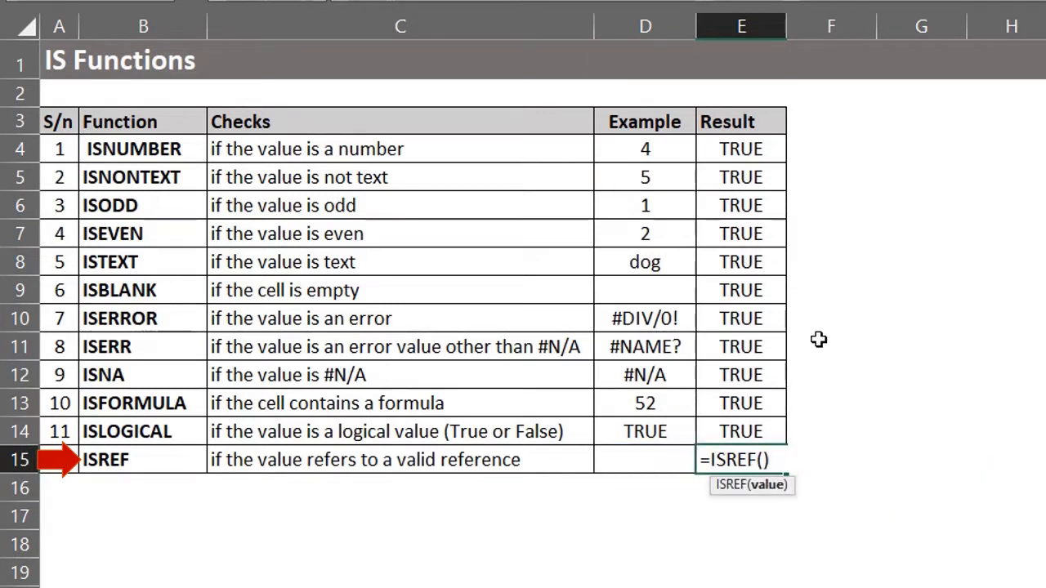
text("dog")
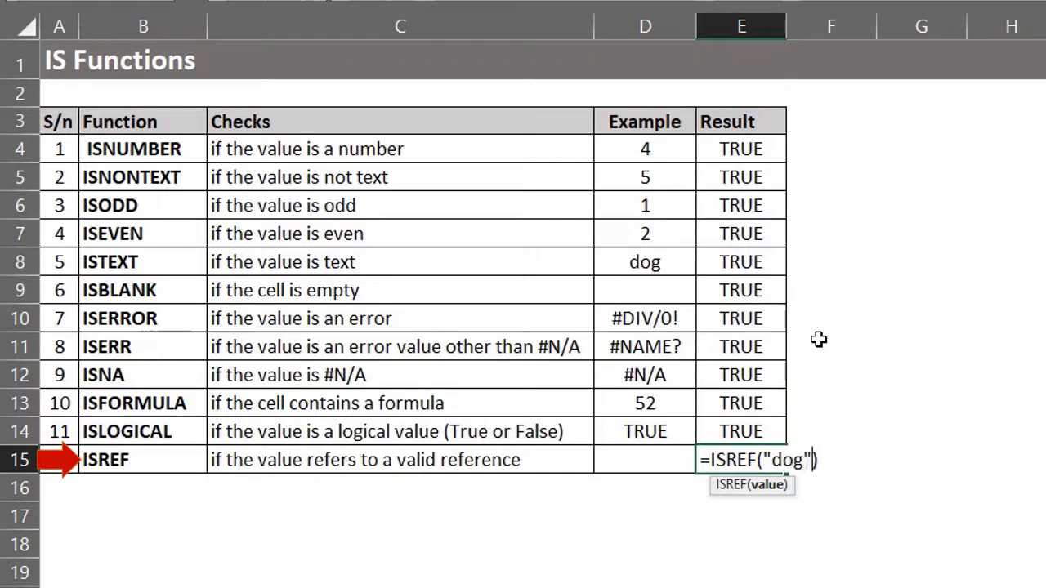
key(Return)
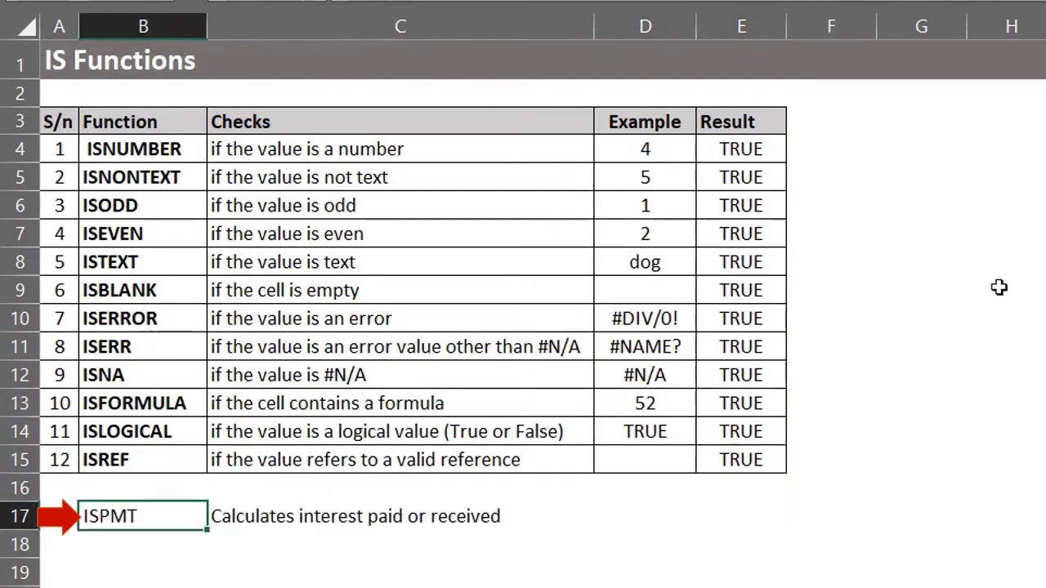